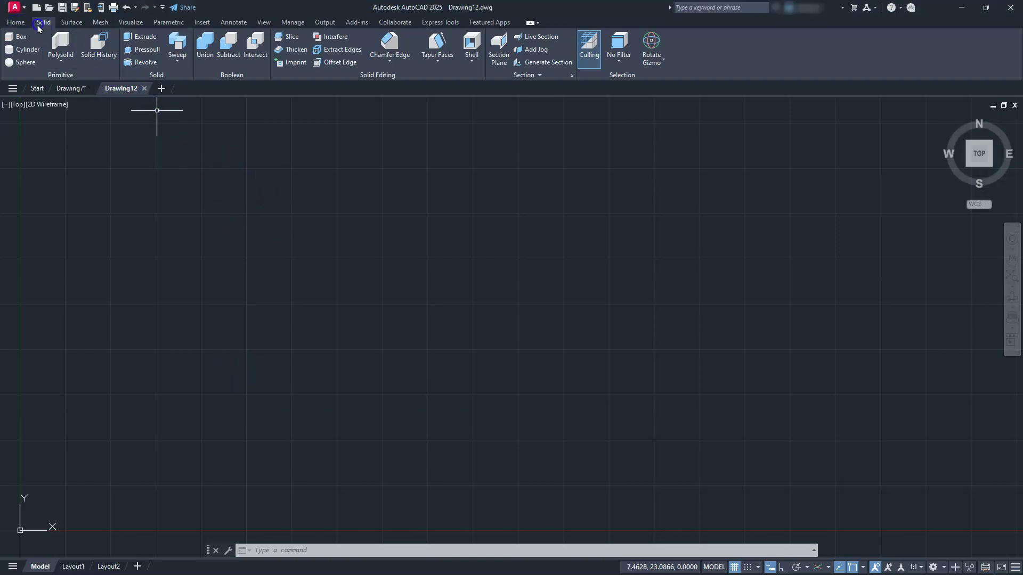
- Turn the grid off and Ortho mode on, and check the active object snaps and the 3D Modeling workspace
click(16, 22)
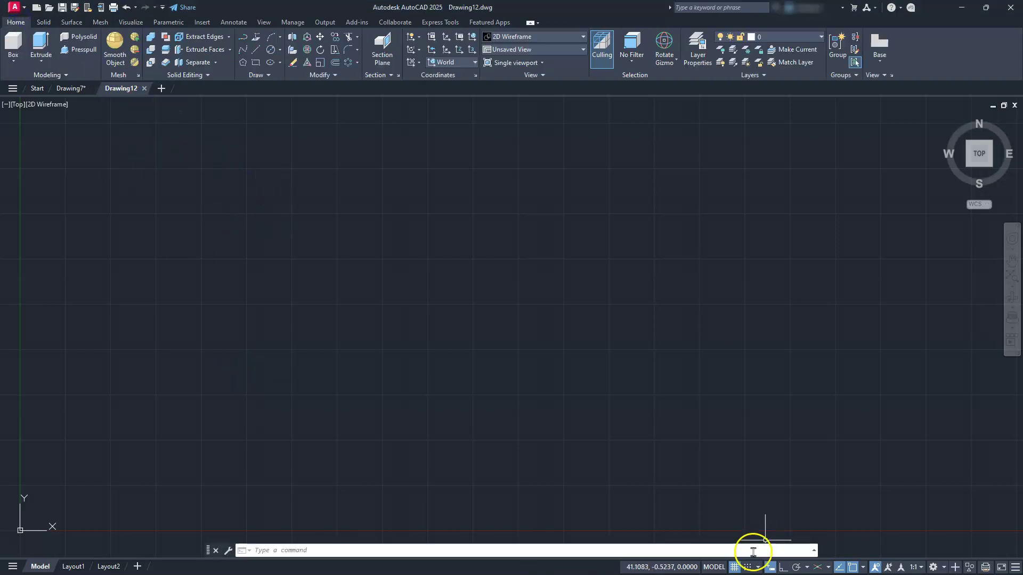
click(734, 567)
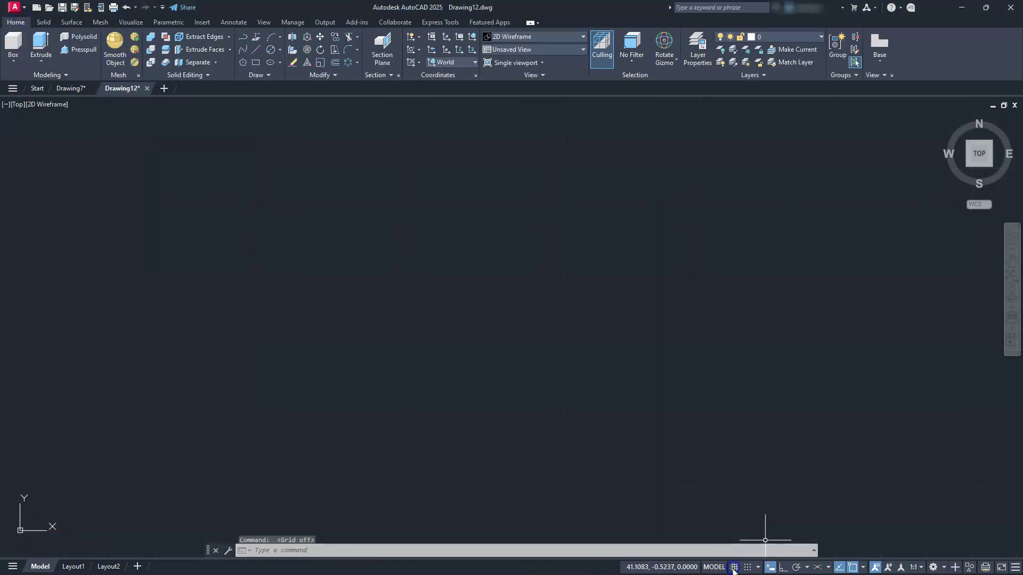
click(782, 569)
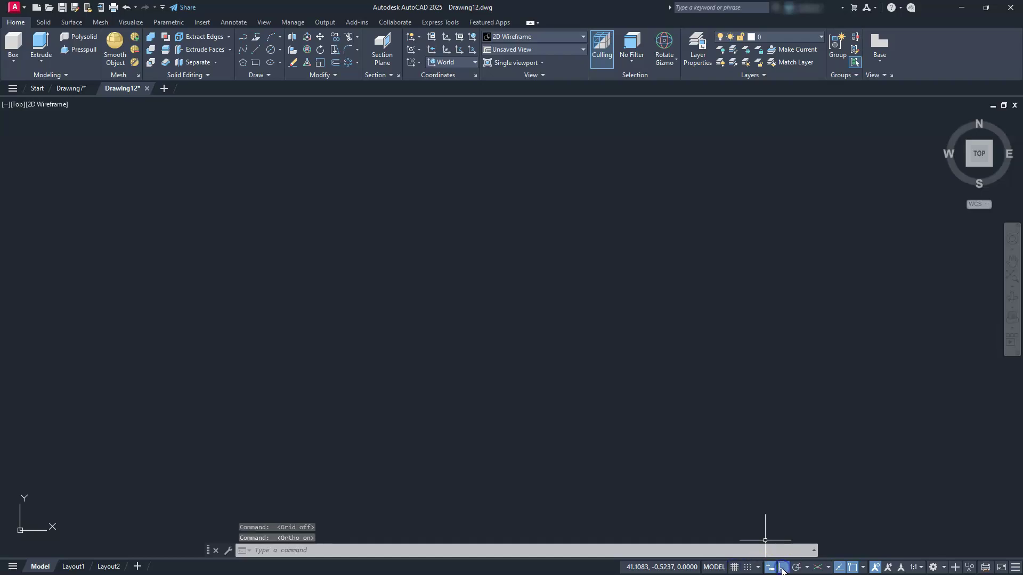
click(864, 567)
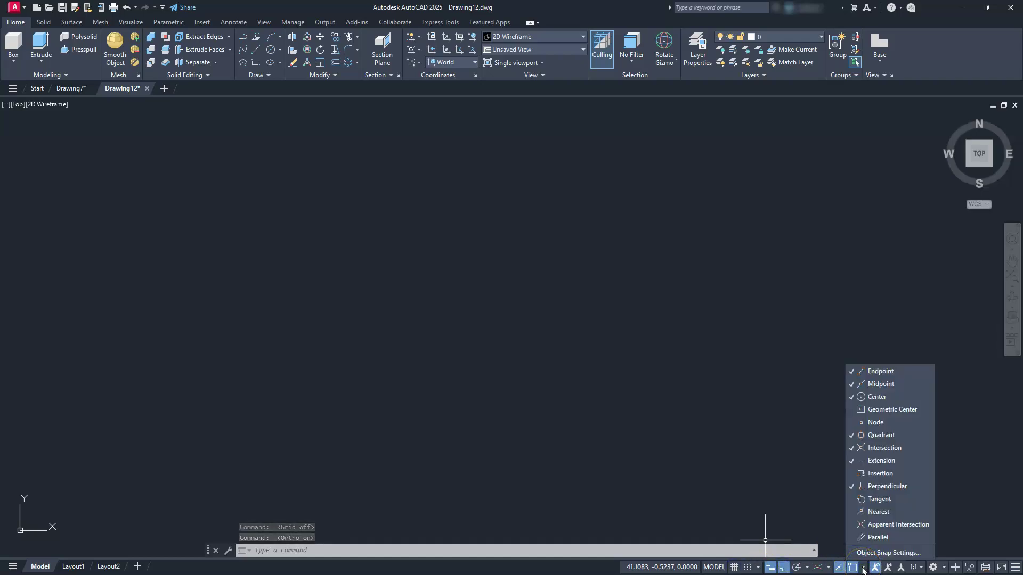
click(945, 569)
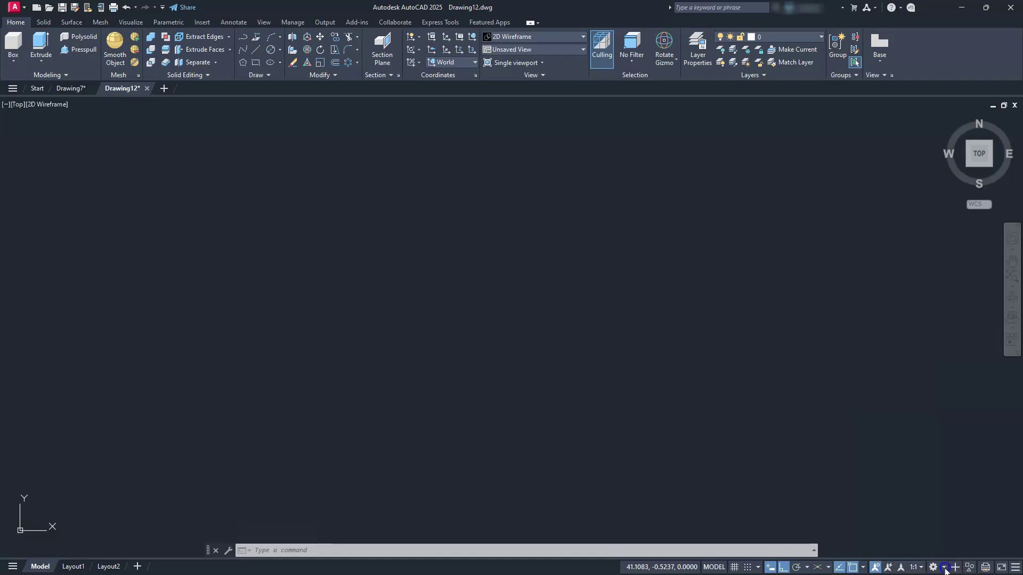
click(944, 569)
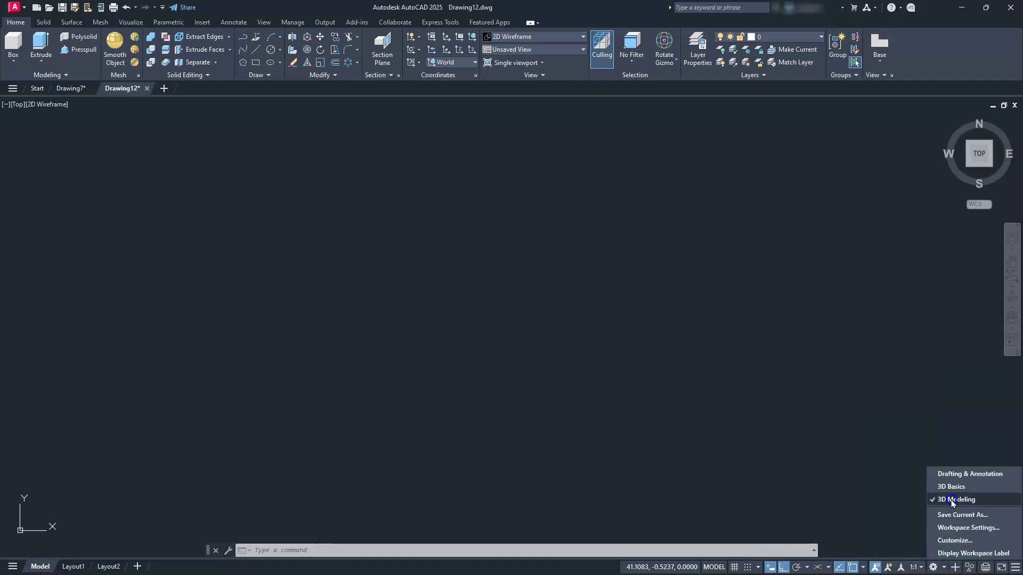
click(767, 487)
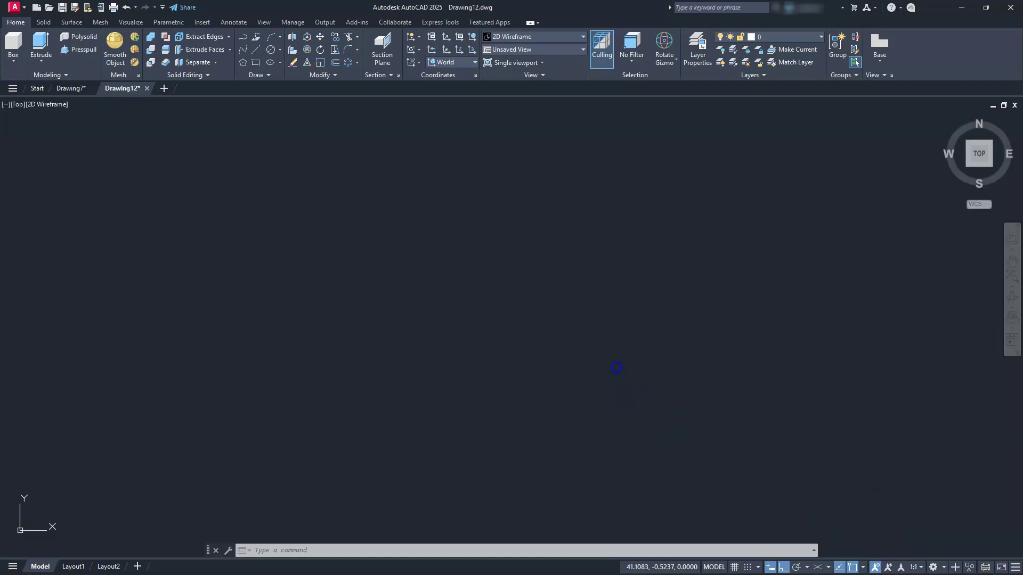
key(Escape)
key(Escape)
- Draw a circle with a diameter of 70 in the empty drawing area and fit it in view
text(c)
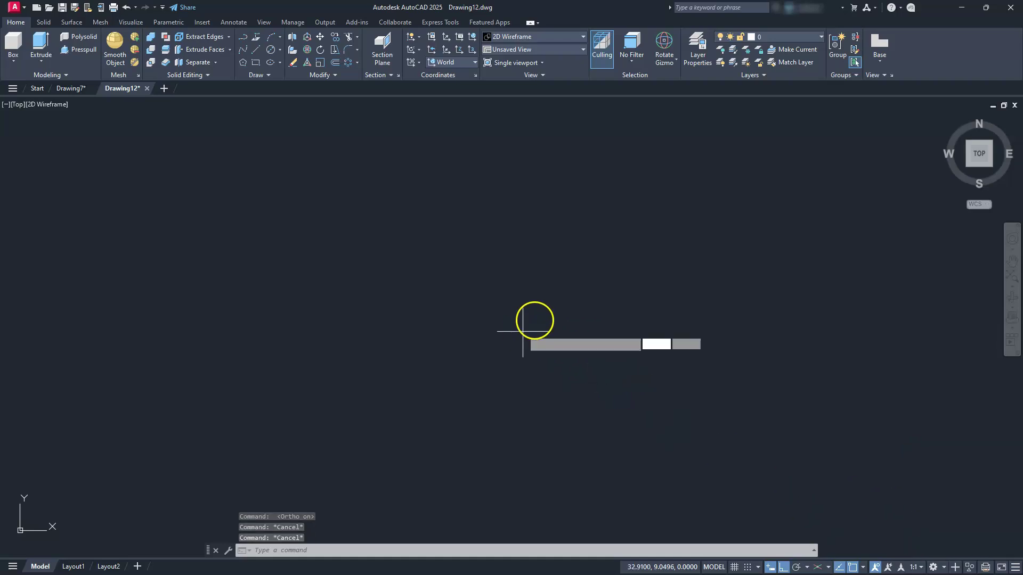
key(Return)
click(557, 317)
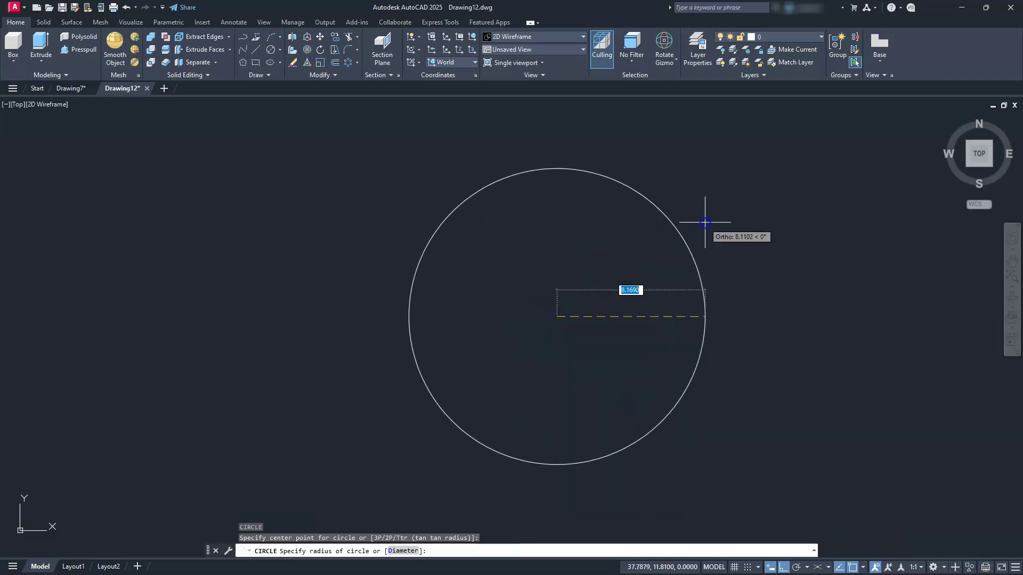
text(d)
key(Return)
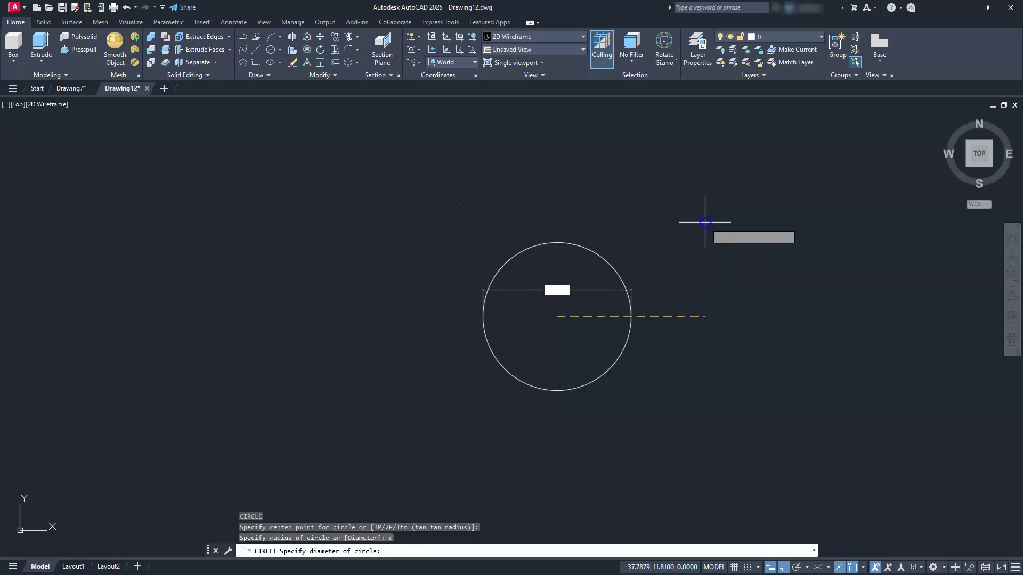
text(70)
key(Return)
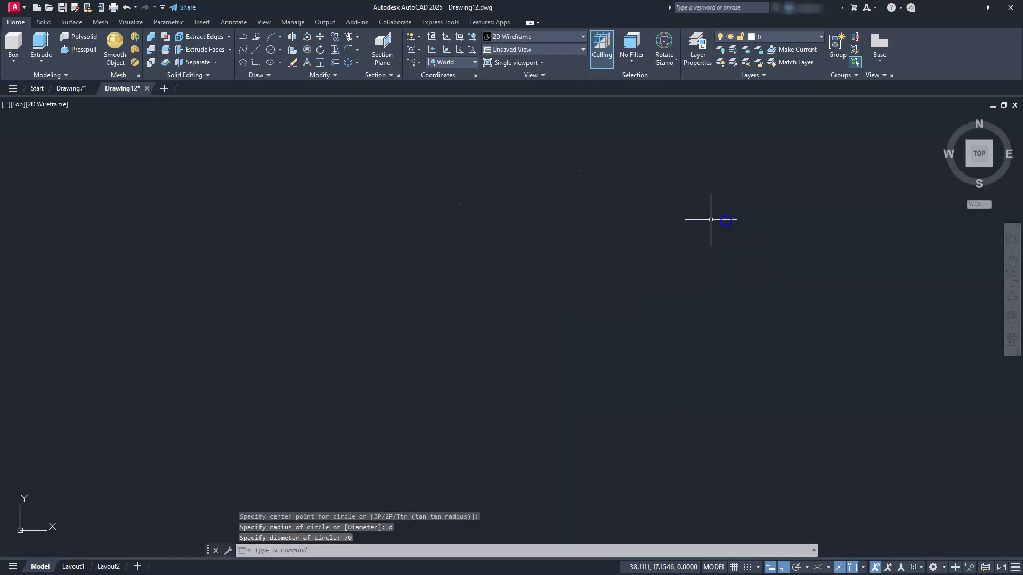
click(1012, 275)
scroll(599, 376, down, 2)
middle_drag(575, 383, 584, 373)
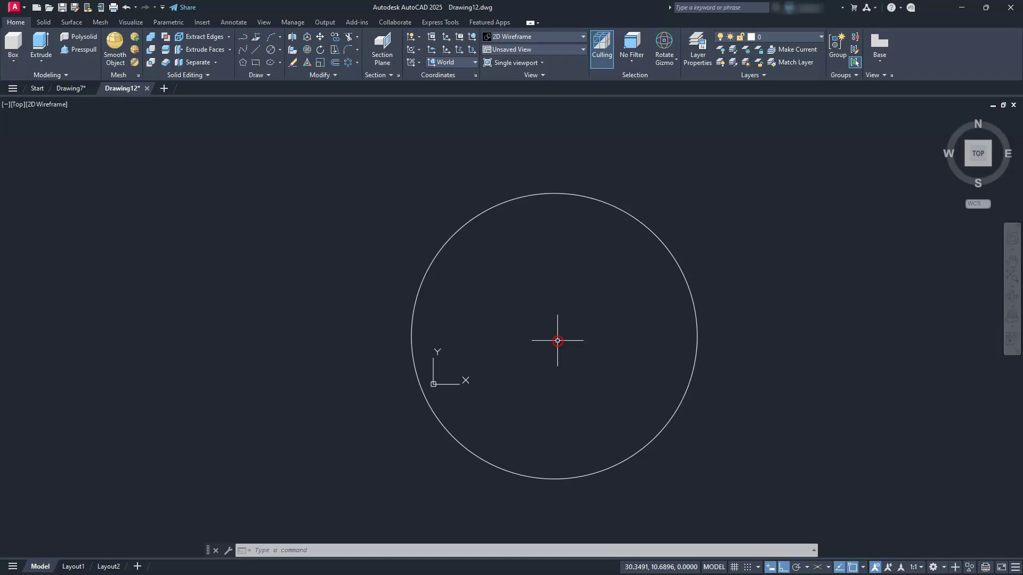
- Draw a vertical construction line from the circle's center straight up with a length of 54/2
text(l)
key(Return)
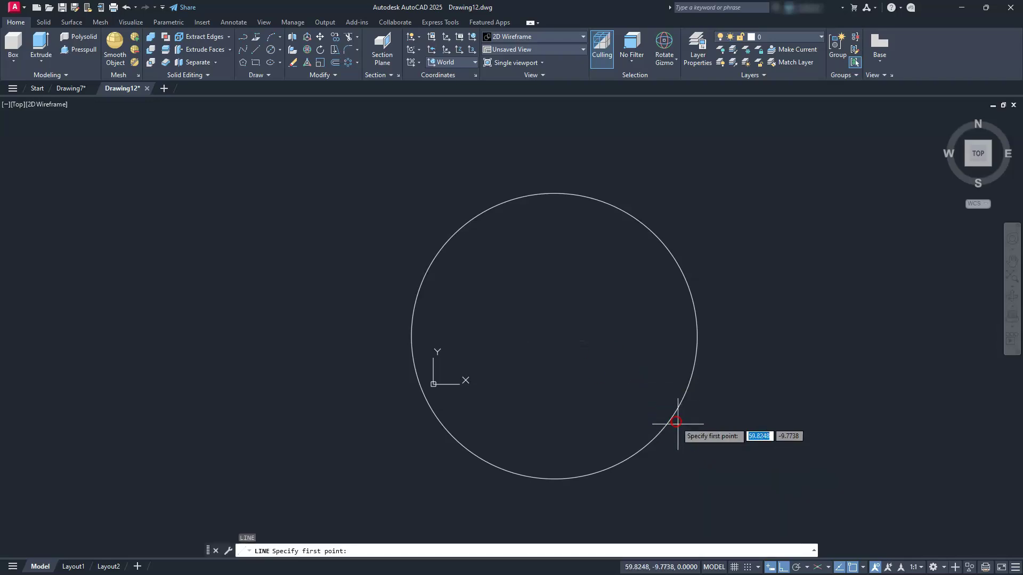
click(553, 336)
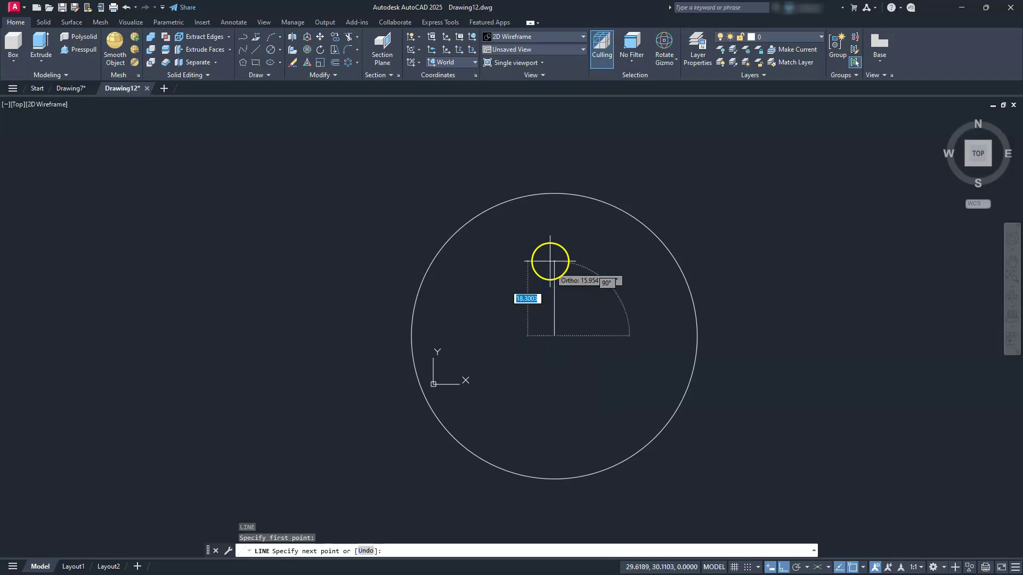
text(54)
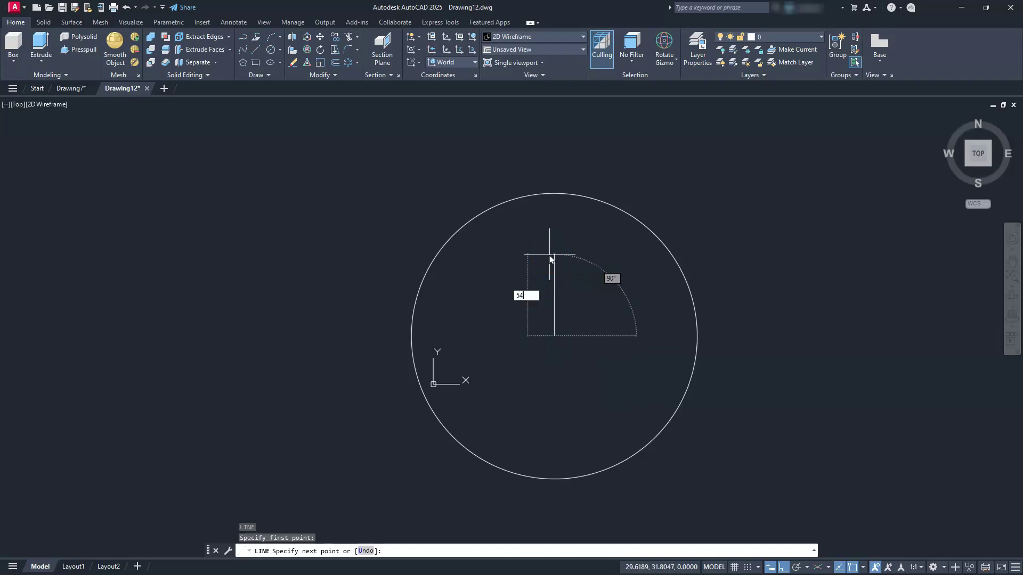
text(/2)
key(Return)
key(Escape)
key(Escape)
key(Escape)
key(Escape)
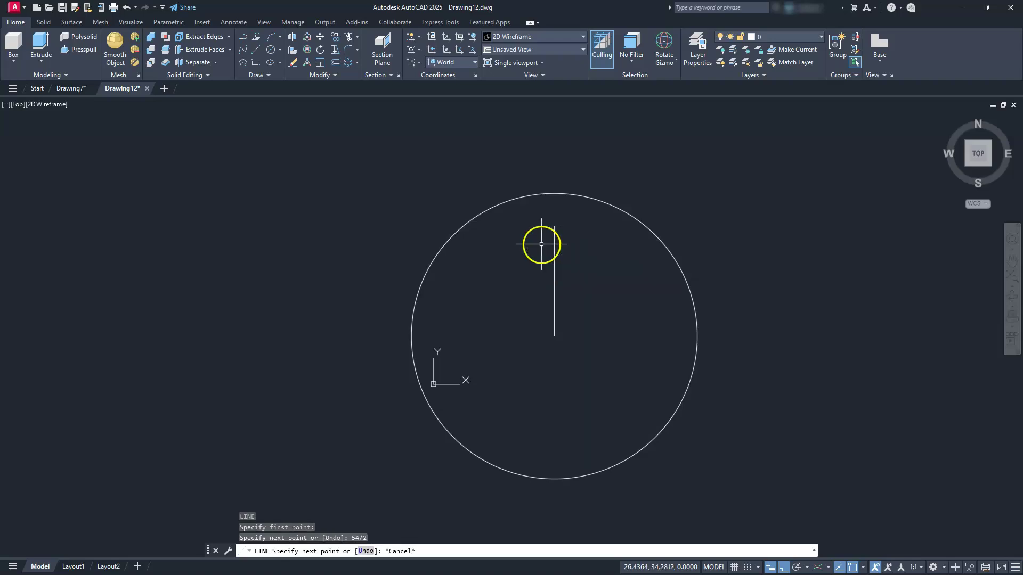
- Draw a small circle centered on the upper end of the construction line, entering 8.6 as its radius
scroll(568, 191, up, 4)
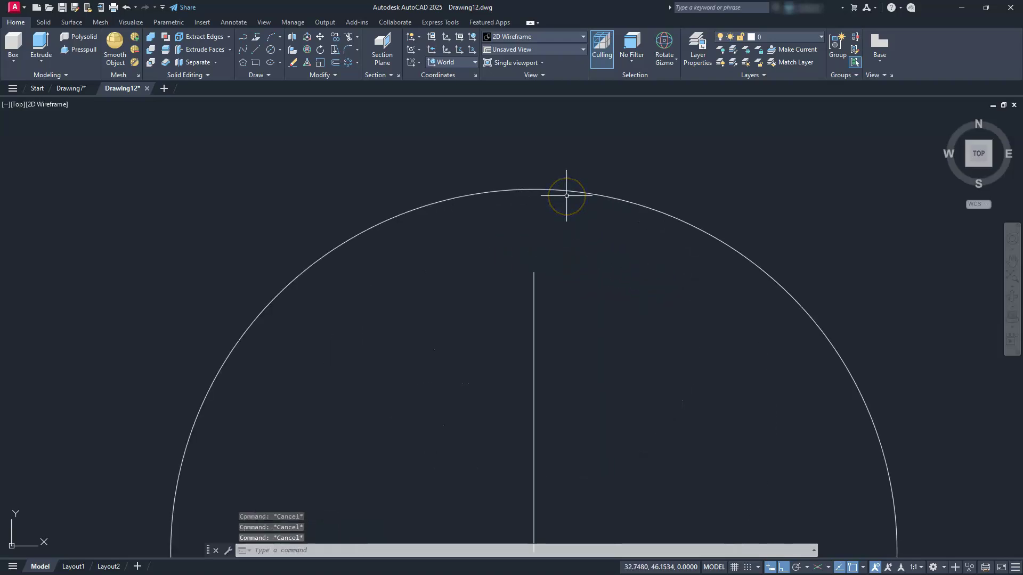
text(c)
key(Return)
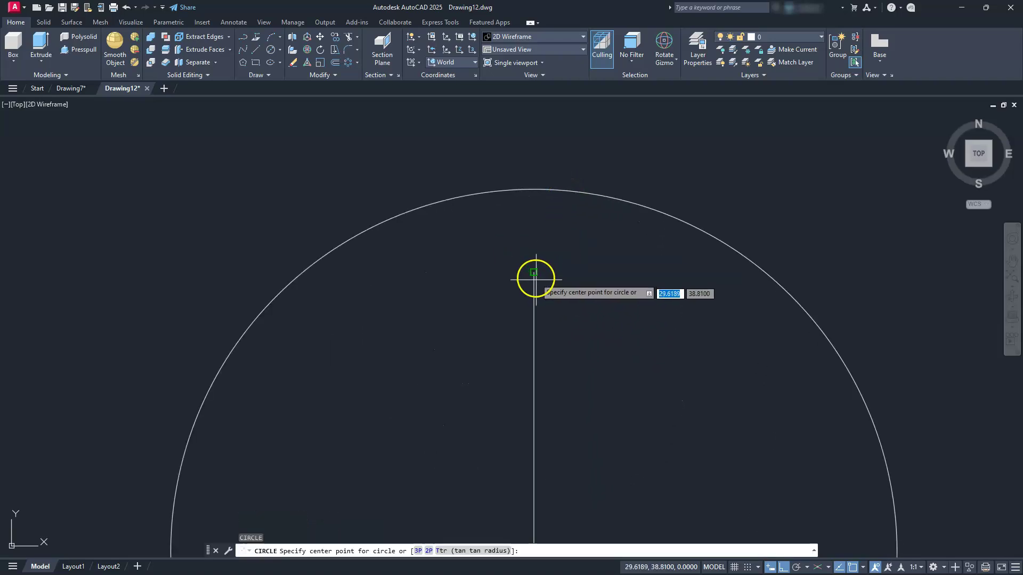
click(533, 272)
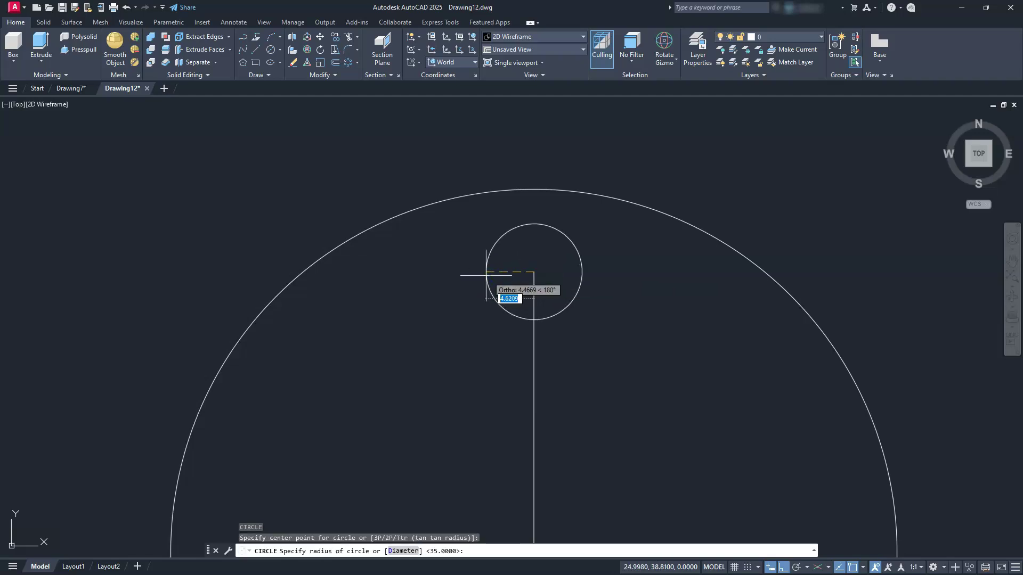
text(8.6)
key(Return)
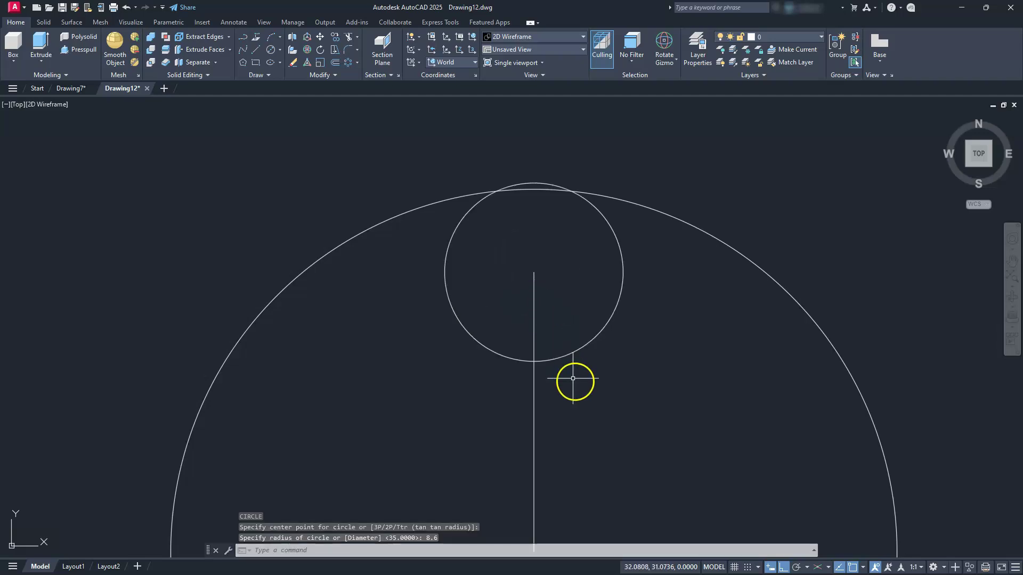
key(Escape)
key(Escape)
key(Escape)
- Change the small circle's diameter to 8.6 in its properties
click(586, 349)
click(579, 337)
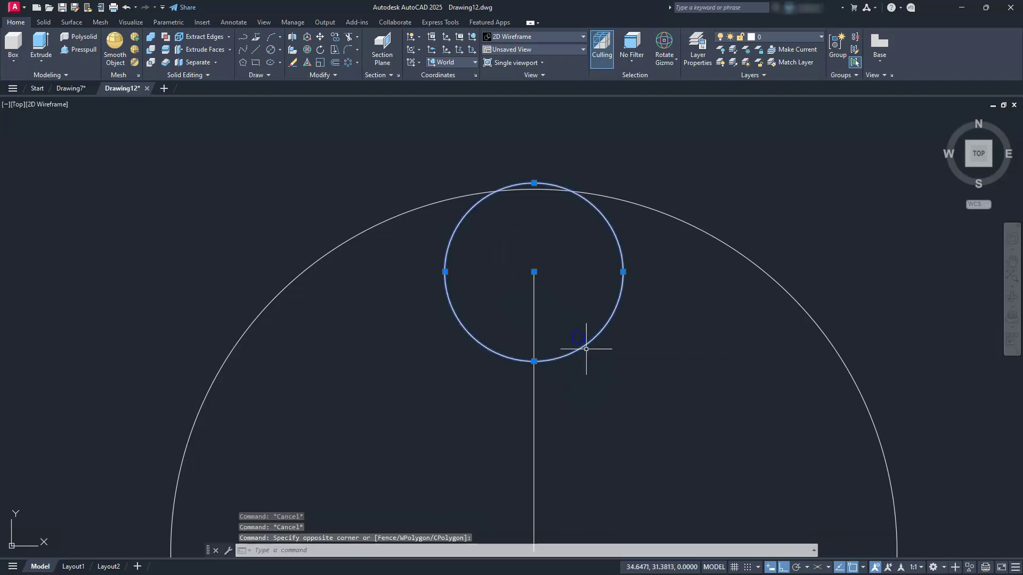
right_click(587, 349)
click(612, 341)
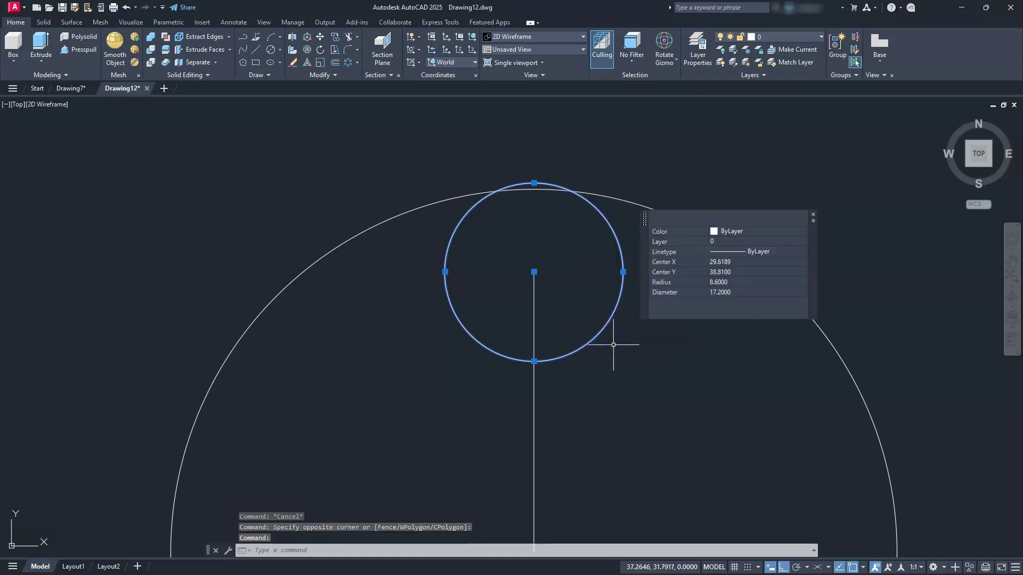
click(718, 292)
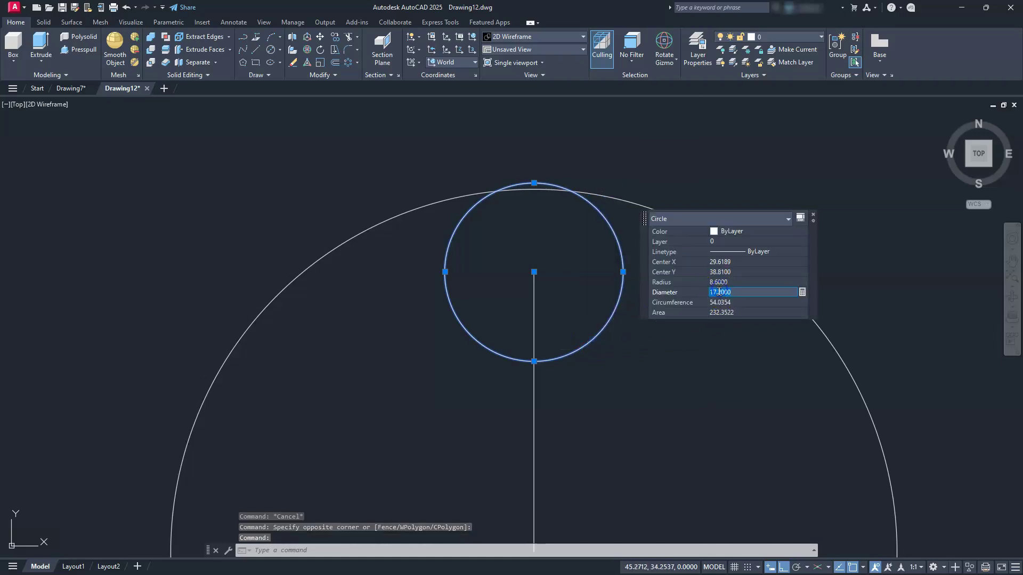
text(8.)
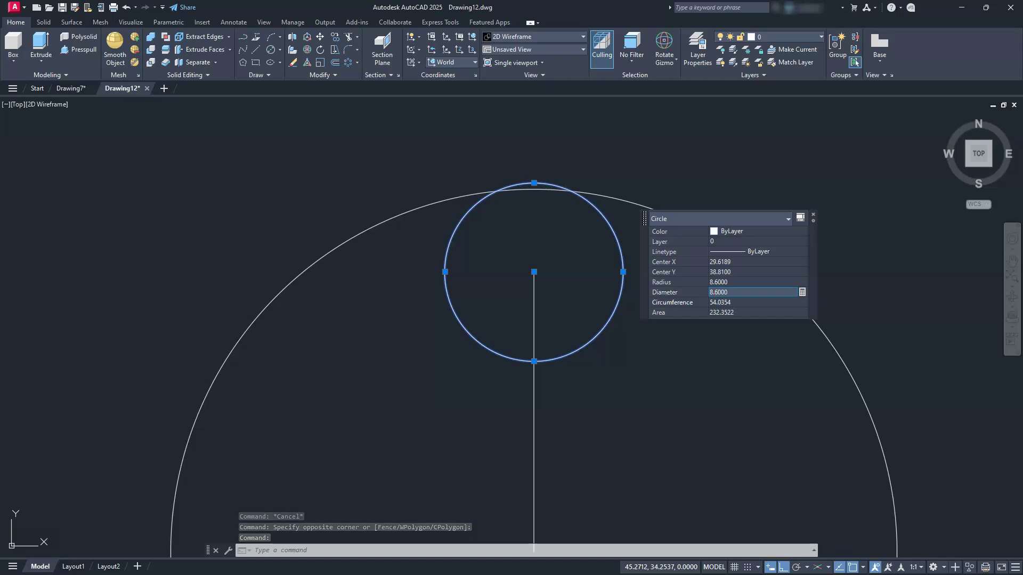
text(6000)
key(Return)
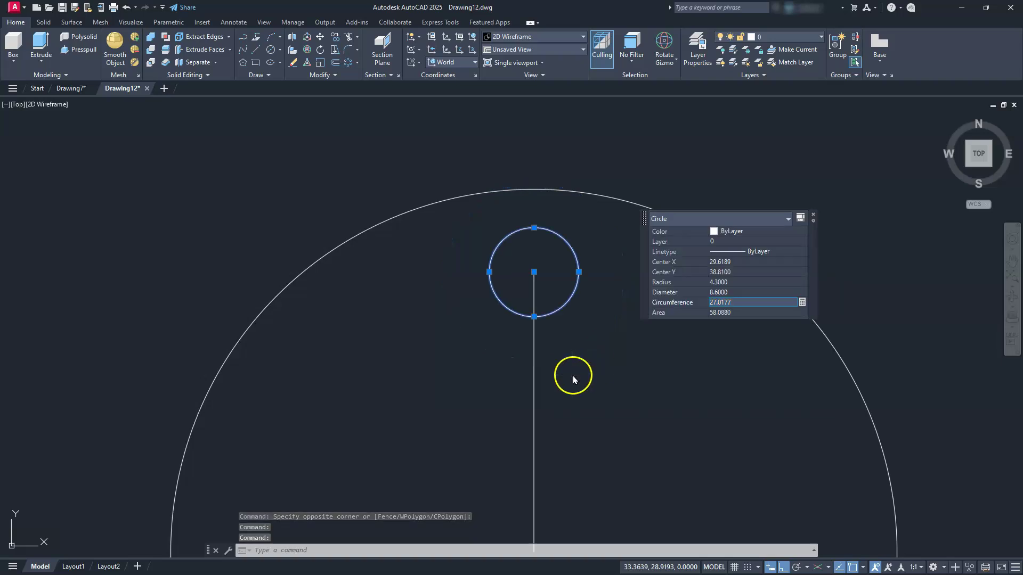
scroll(573, 379, down, 2)
click(562, 391)
click(507, 408)
key(Delete)
scroll(507, 378, down, 2)
key(Escape)
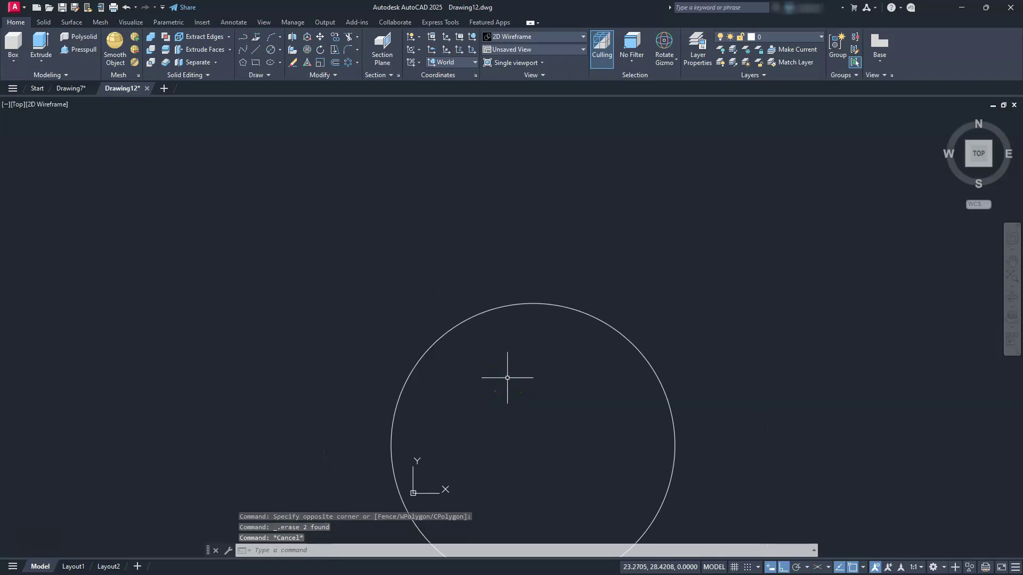
text(u)
key(Return)
text(u)
key(Return)
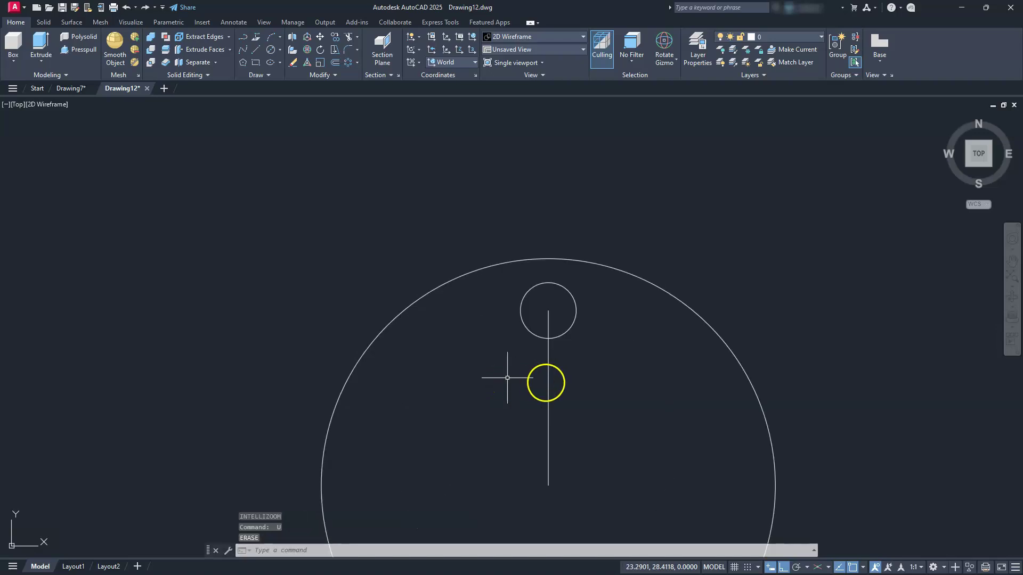
key(Escape)
- Delete the vertical construction line, keeping the small circle inside the large one
click(548, 378)
key(Delete)
scroll(542, 361, down, 3)
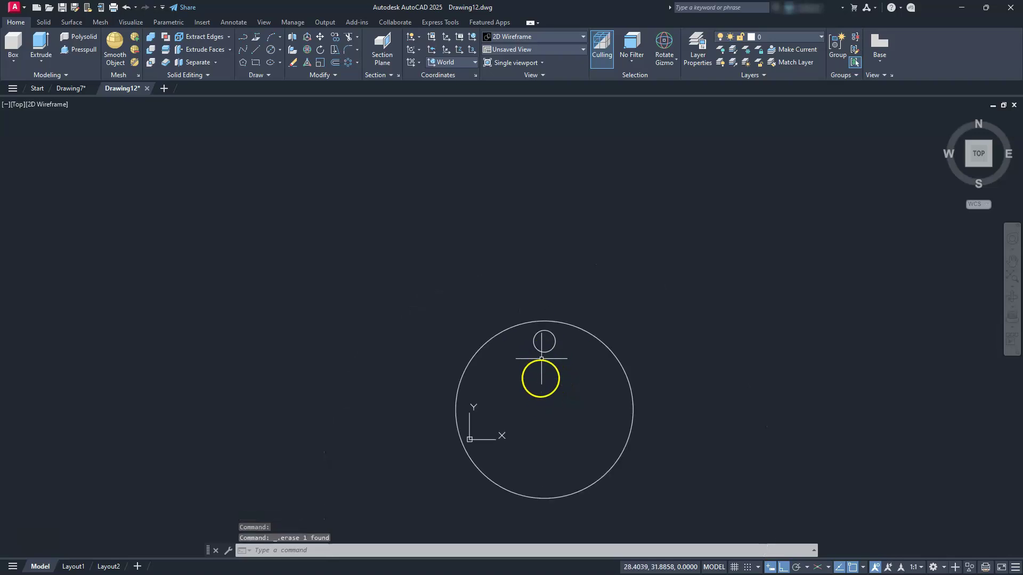
scroll(532, 306, up, 2)
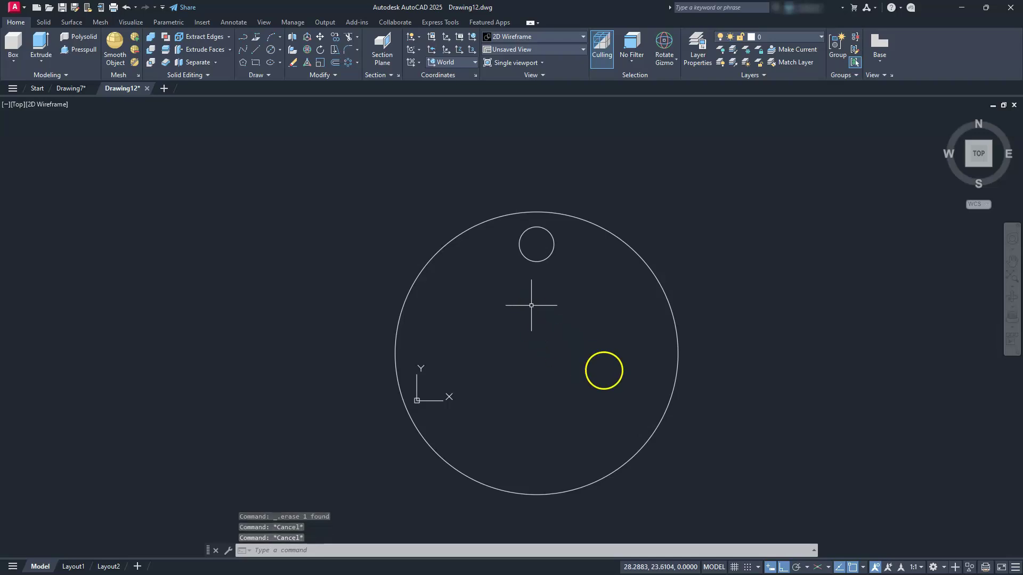
- Draw a vertical construction line from the large circle's center straight up with a length of 32/2
text(l)
key(Return)
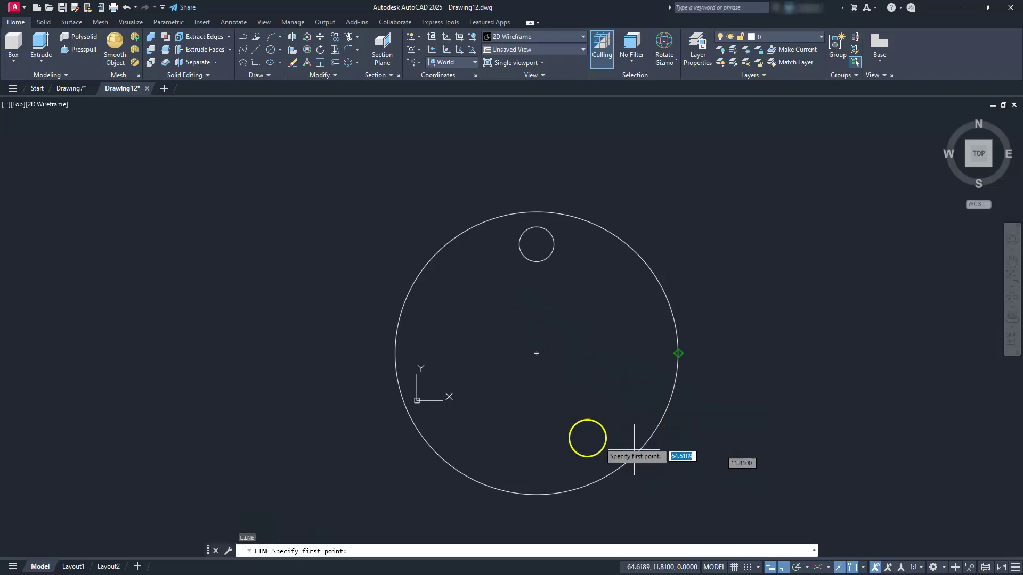
click(537, 353)
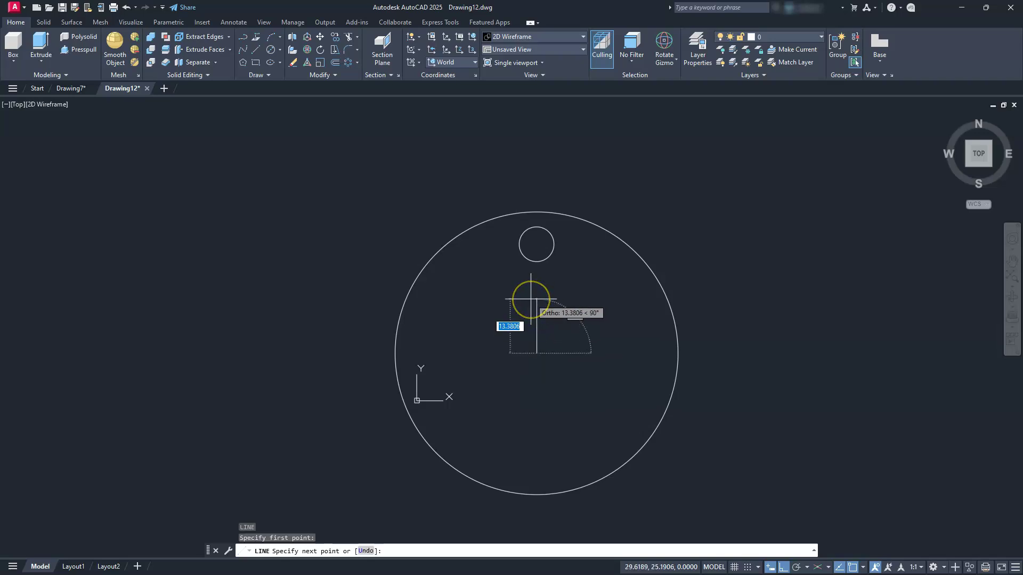
text(32)
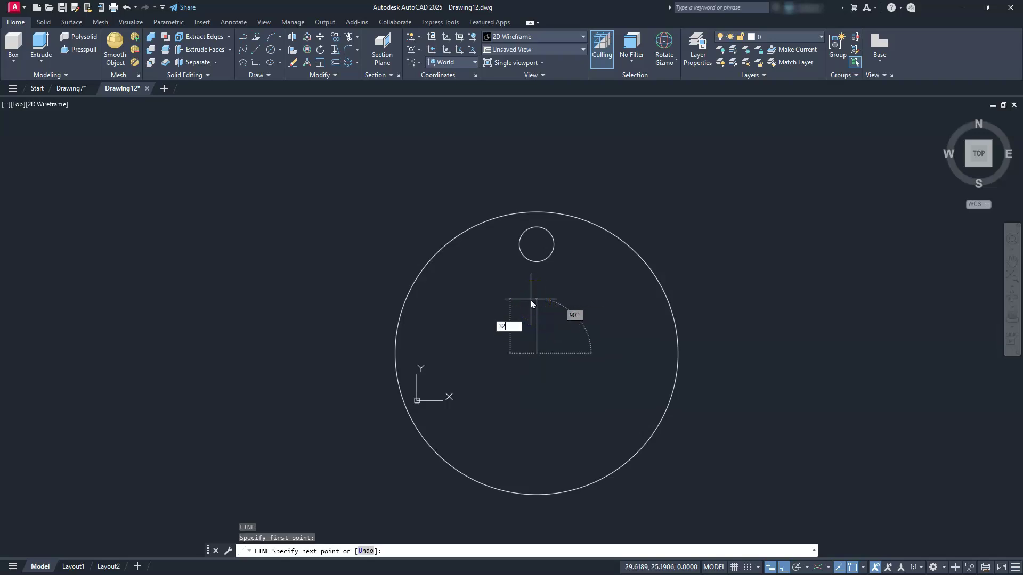
text(/2)
key(Return)
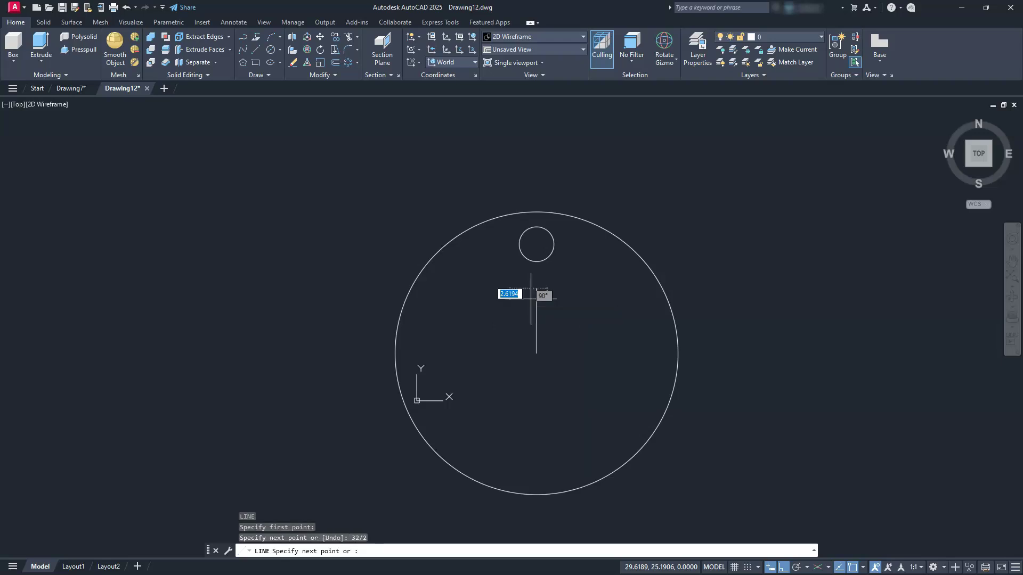
key(Escape)
key(Escape)
key(Escape)
- Draw a circle of diameter 5 centered on the upper end of the vertical construction line
text(c)
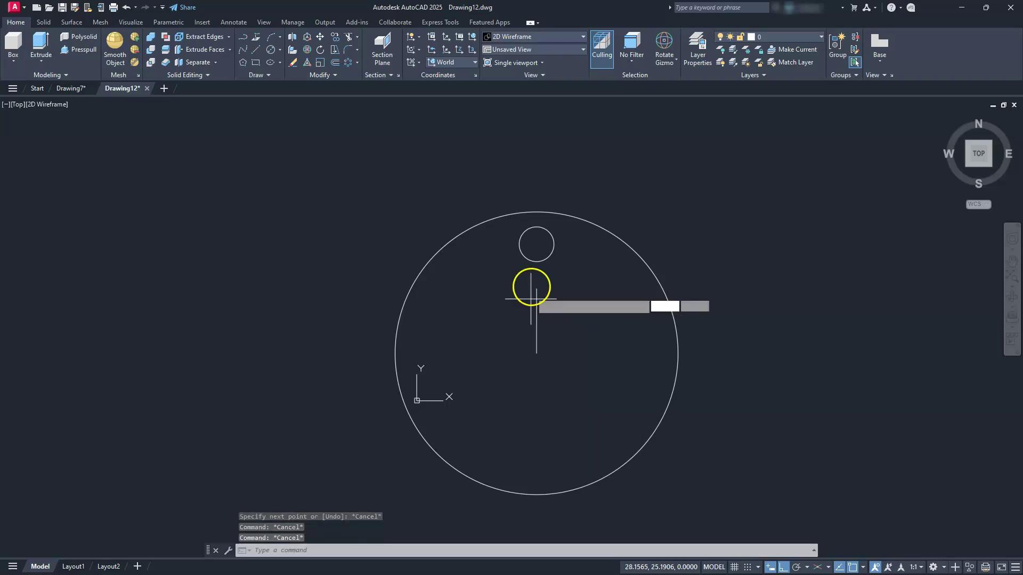
key(Return)
click(537, 288)
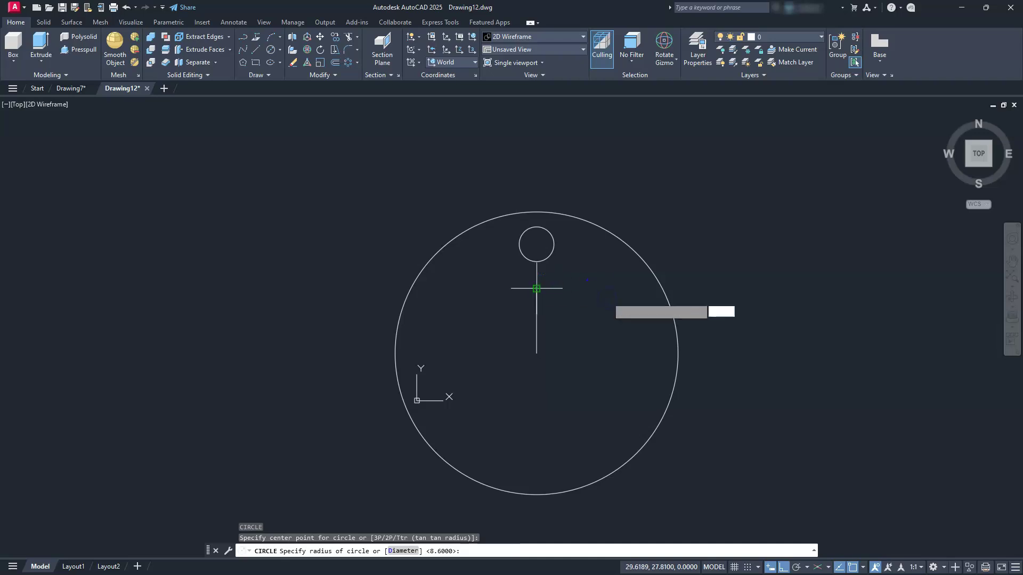
text(d)
key(Return)
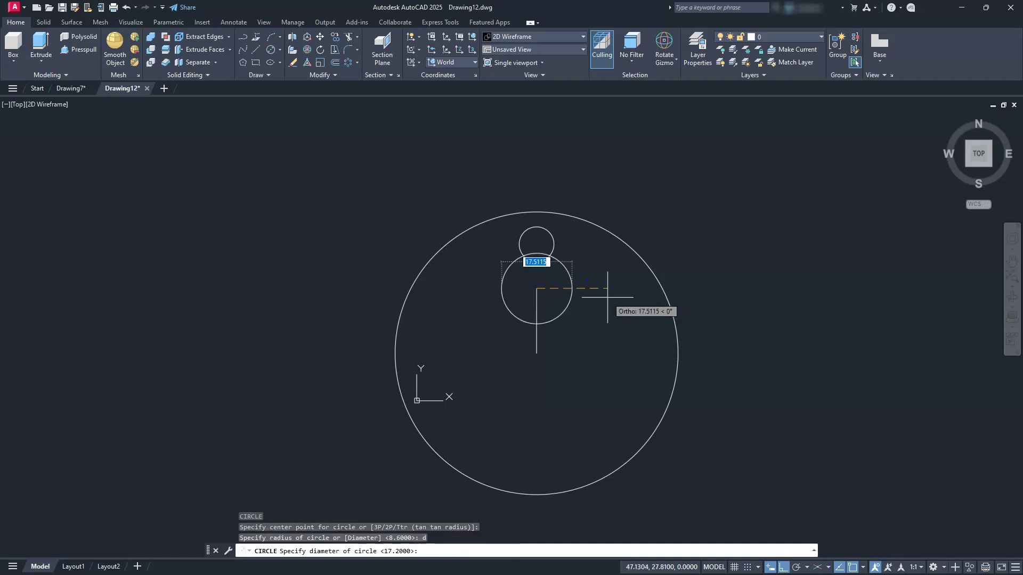
text(5)
key(Return)
scroll(568, 292, up, 4)
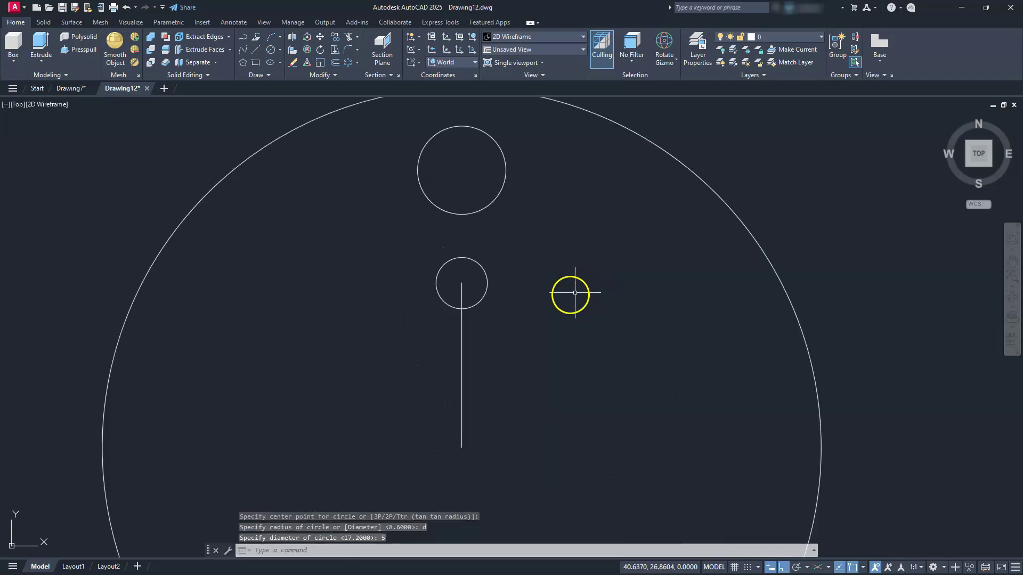
key(Escape)
key(Escape)
- Draw a concentric circle of diameter 10 around the 5-diameter circle
middle_drag(555, 297, 591, 316)
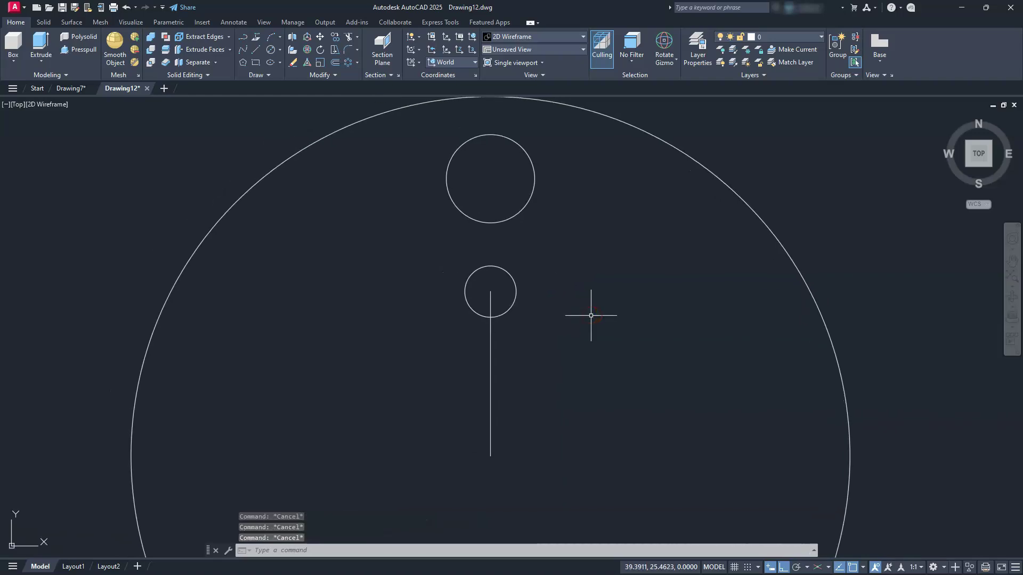
key(Return)
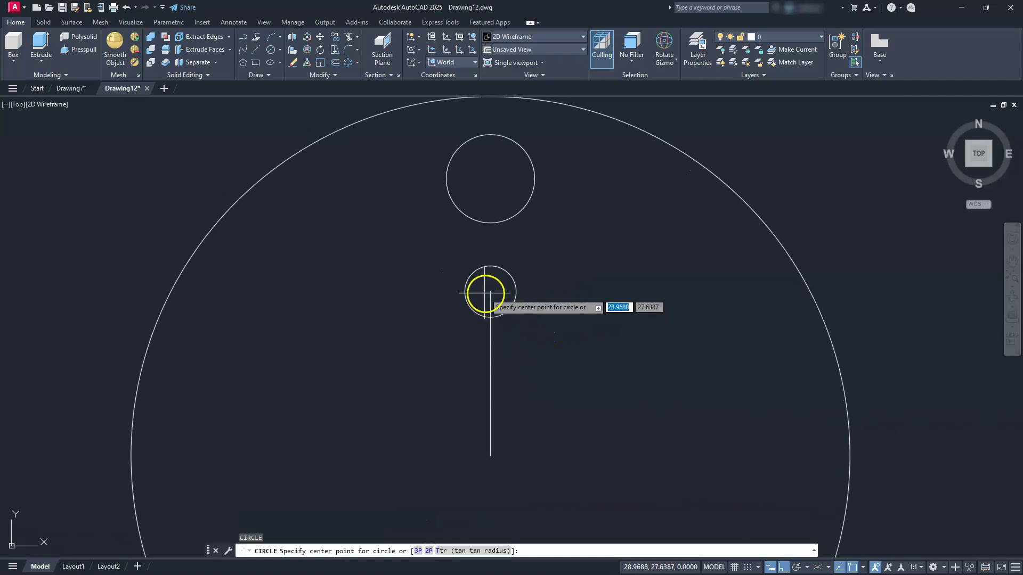
click(486, 293)
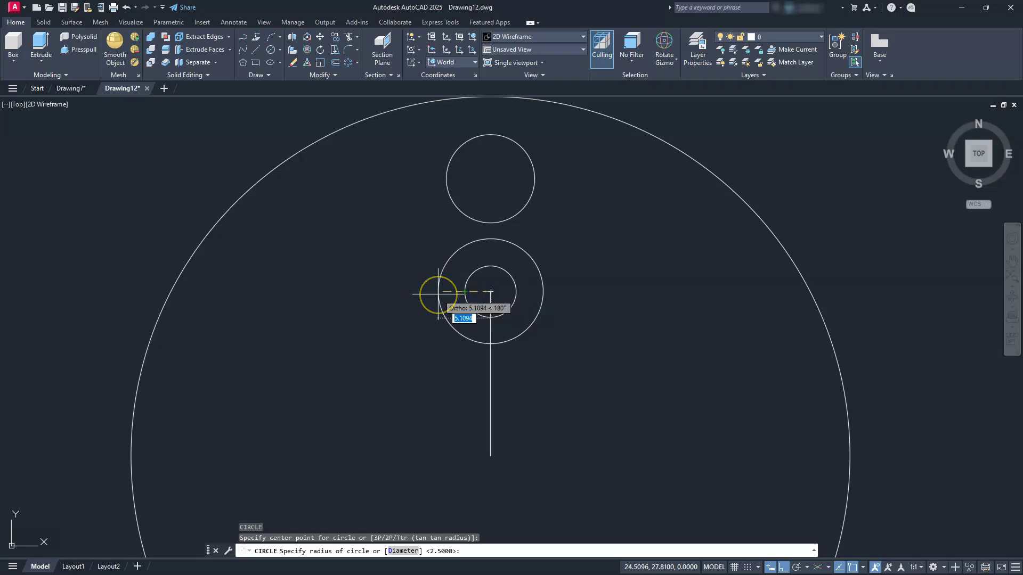
click(438, 294)
text(d)
key(Return)
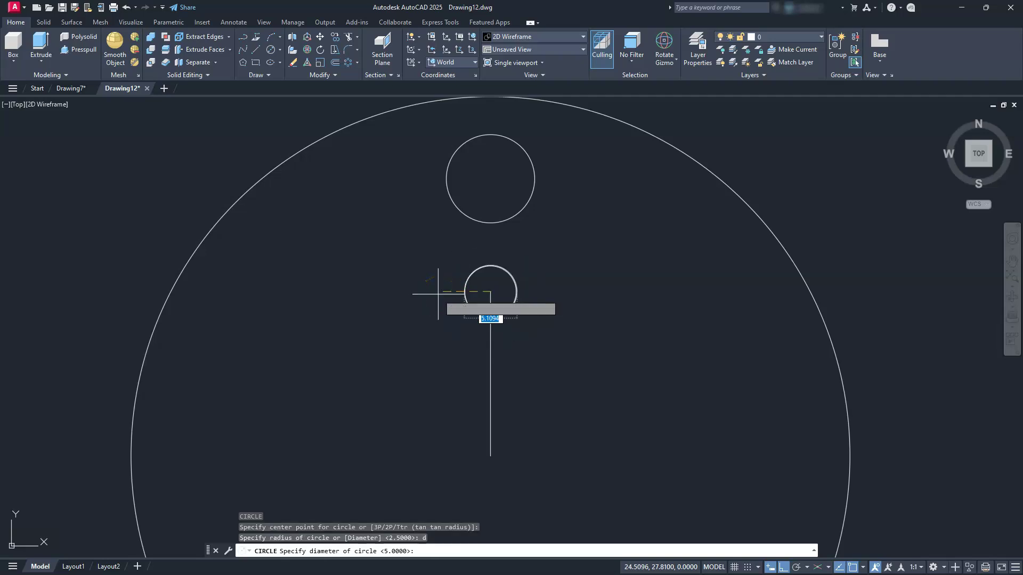
text(10)
key(Return)
key(Escape)
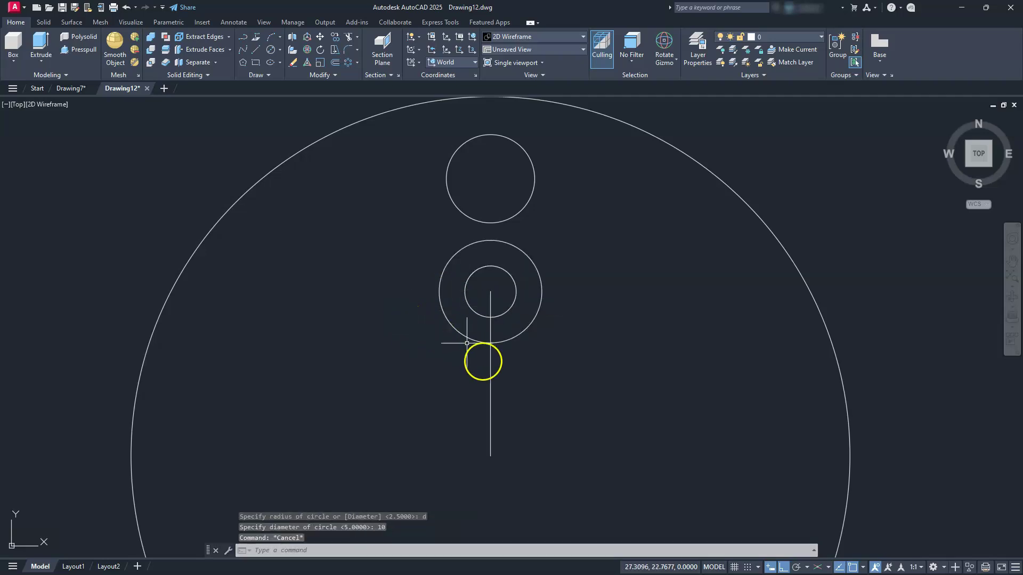
- Delete the vertical construction line between the large circle's center and the two concentric circles
click(490, 371)
click(480, 378)
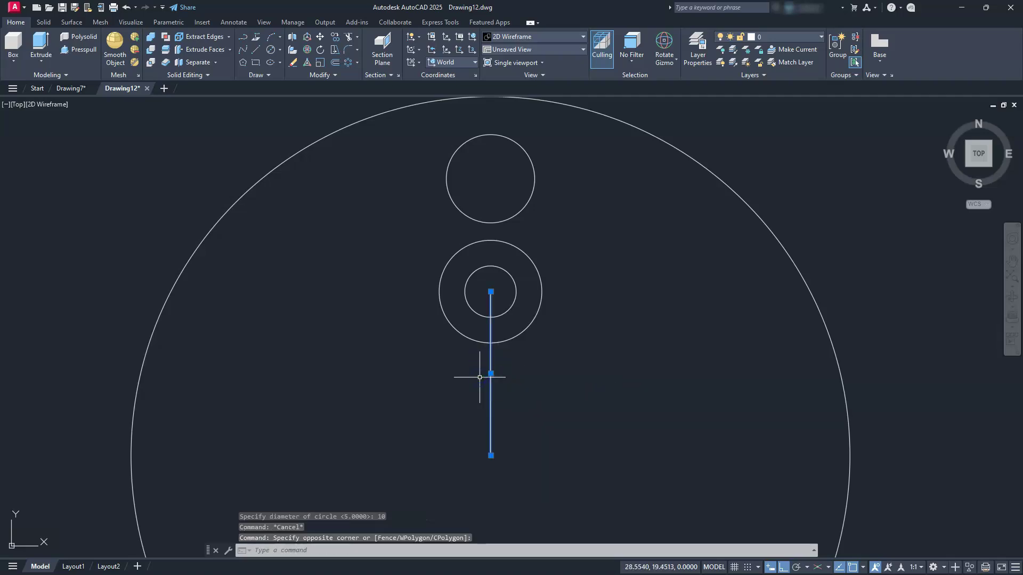
key(Delete)
scroll(469, 355, down, 4)
mouse_move(469, 354)
middle_down()
mouse_move(477, 366)
mouse_move(495, 331)
middle_up()
key(Escape)
key(Escape)
- Draw a circle of diameter 16 at the center of the large outer circle
text(c)
key(Return)
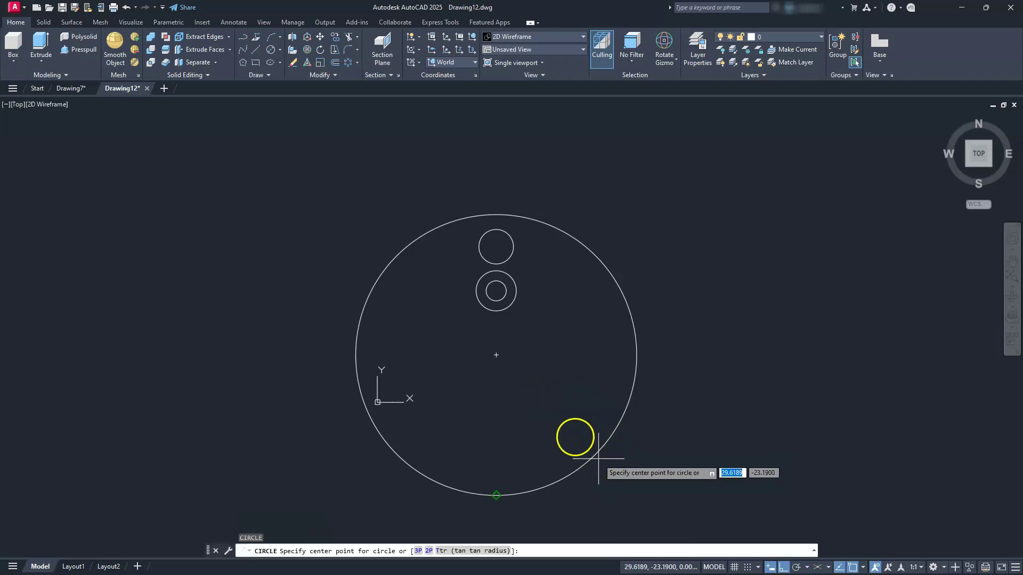
click(496, 355)
text(d)
key(Return)
text(1)
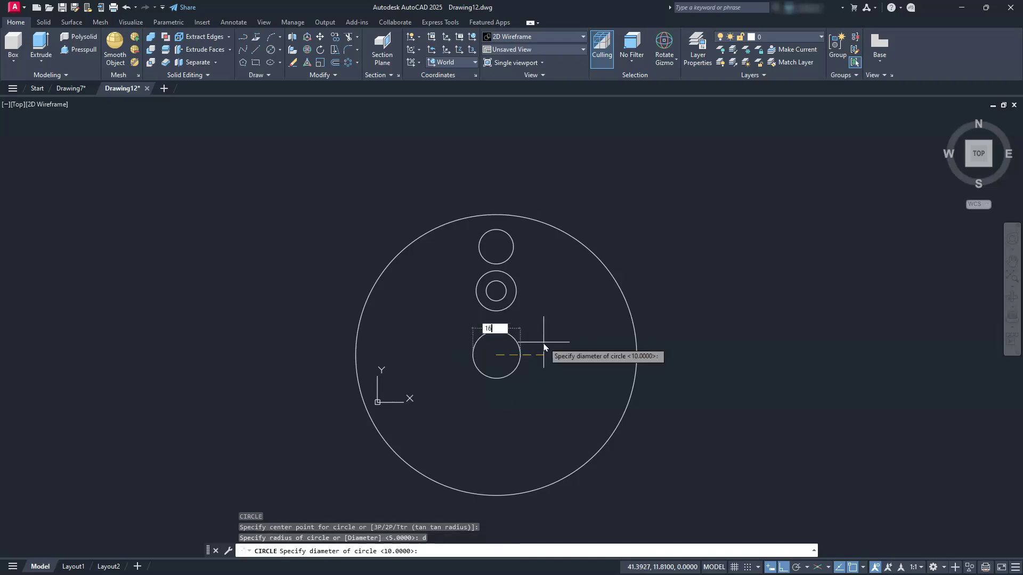
text(6)
key(Return)
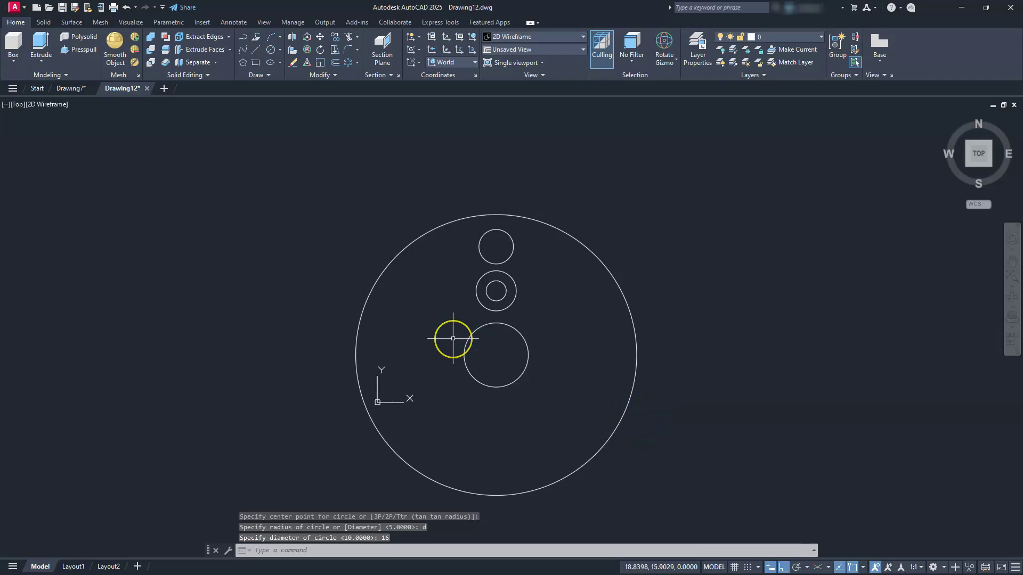
key(Escape)
key(Escape)
key(Escape)
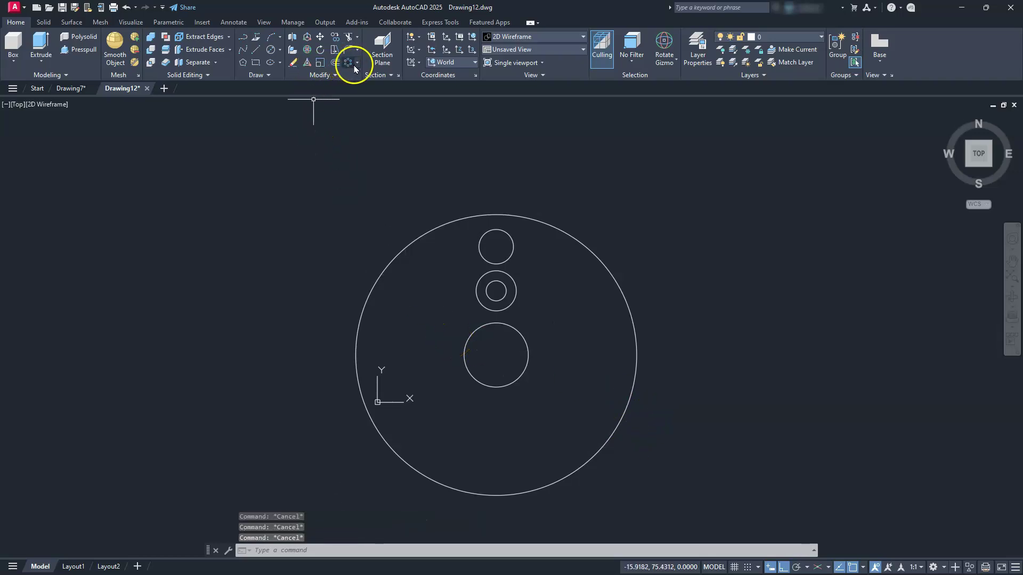
- Create a polar array of the small circle nearest the outline, with 4 items around the large circle's center
click(357, 63)
click(373, 122)
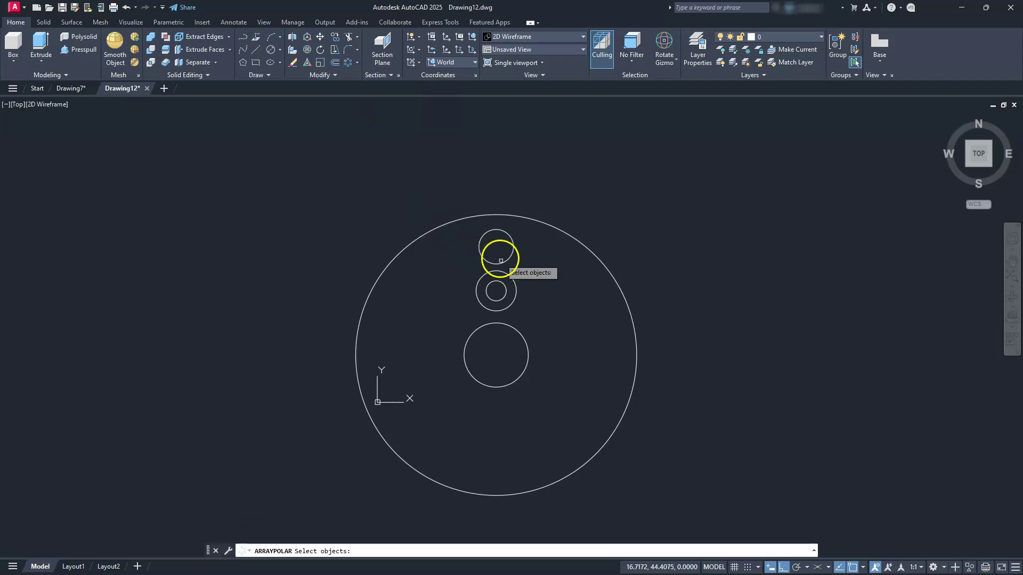
click(466, 254)
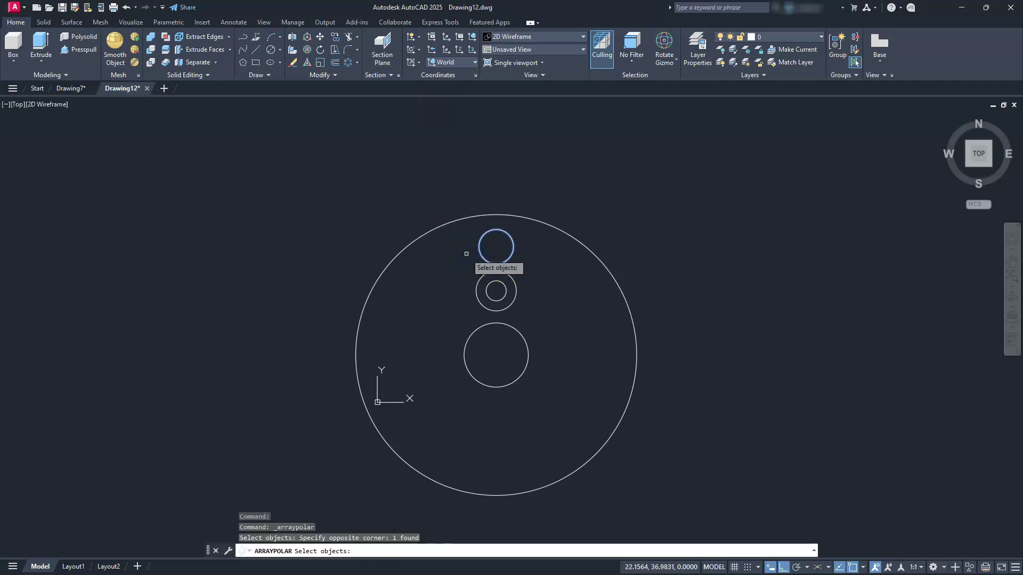
key(Return)
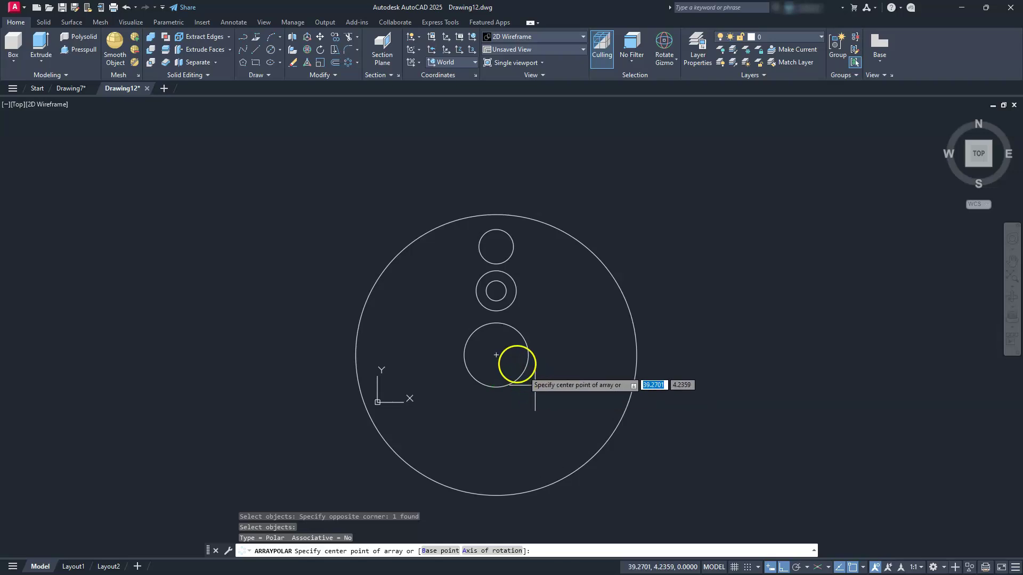
click(495, 355)
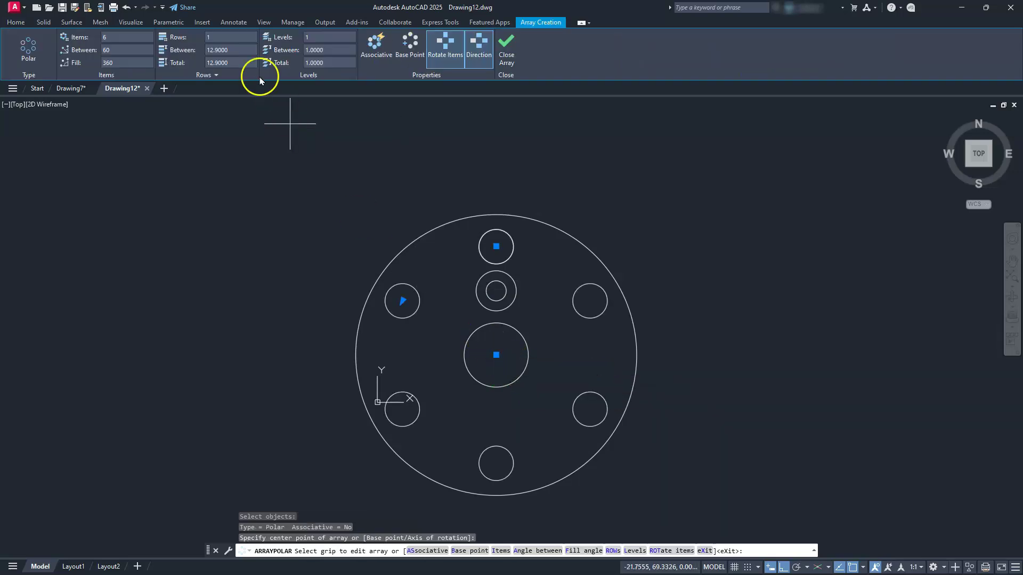
click(109, 38)
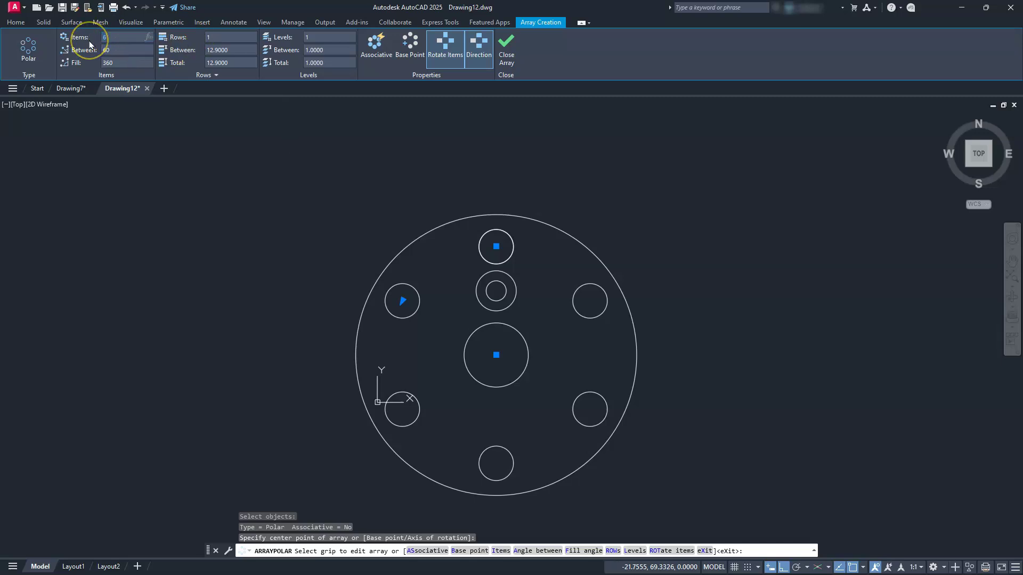
key(Return)
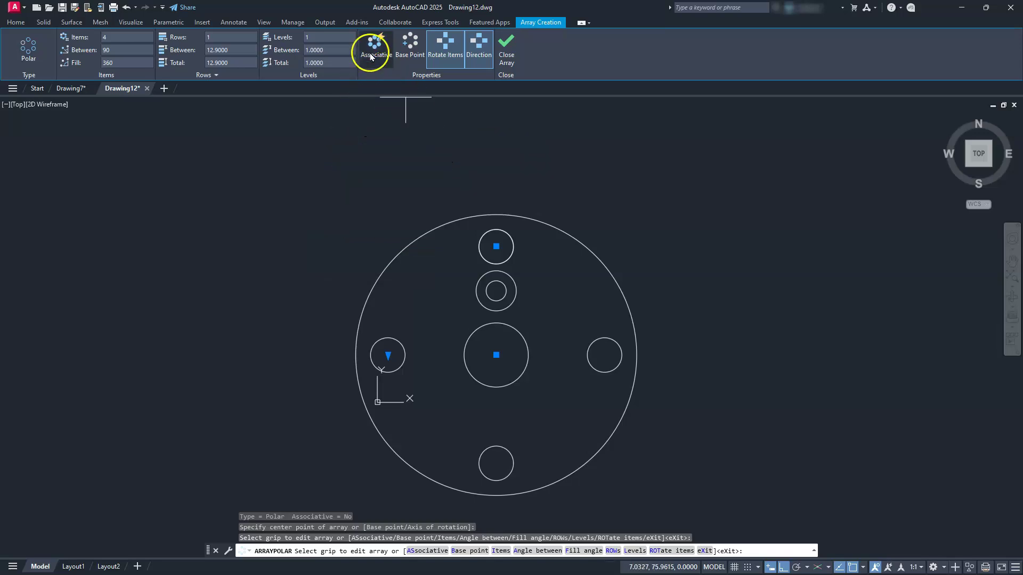
click(506, 41)
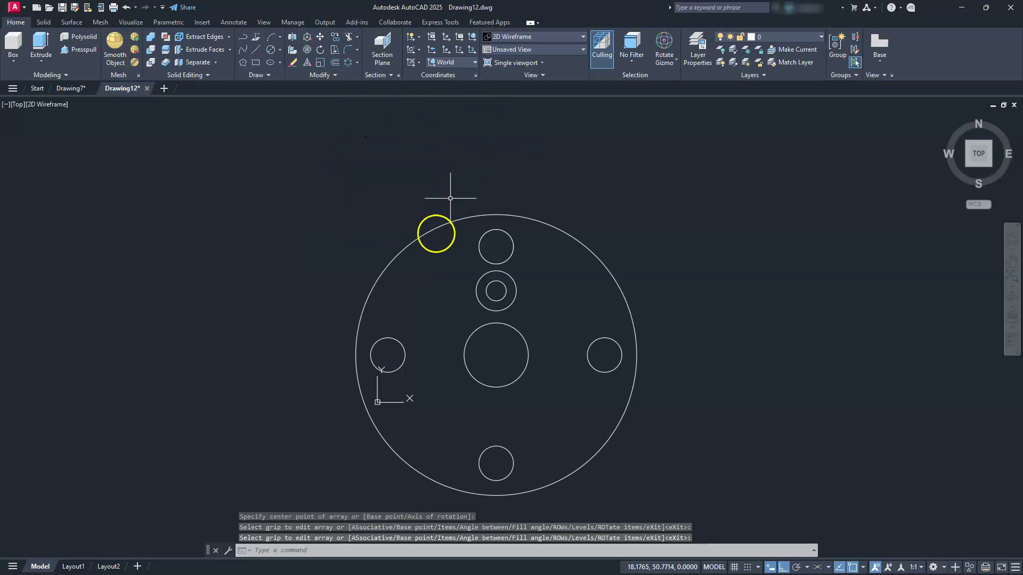
- Create a polar array of the two concentric circles, with 6 items around the large circle's center
key(Return)
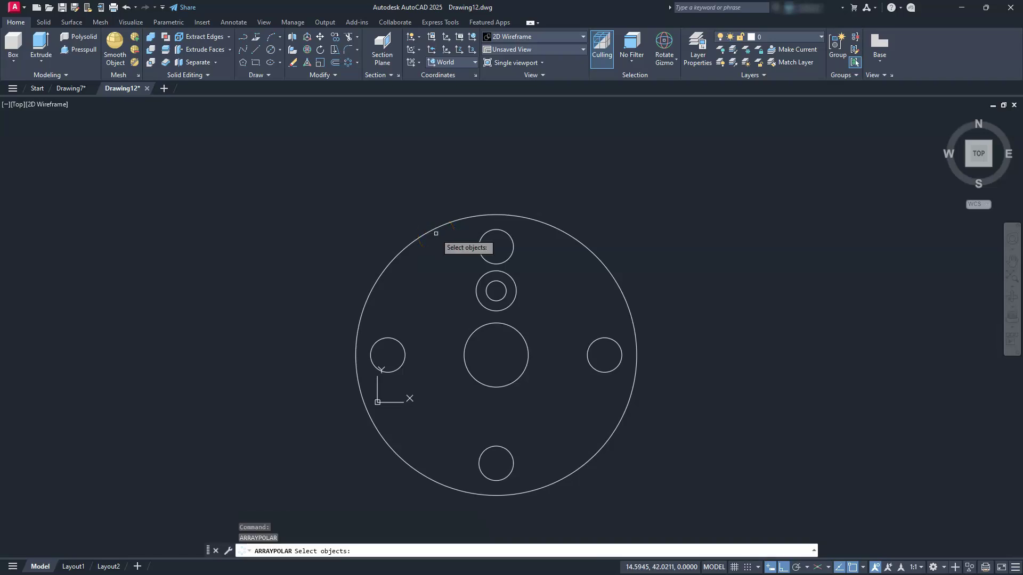
click(528, 285)
click(447, 303)
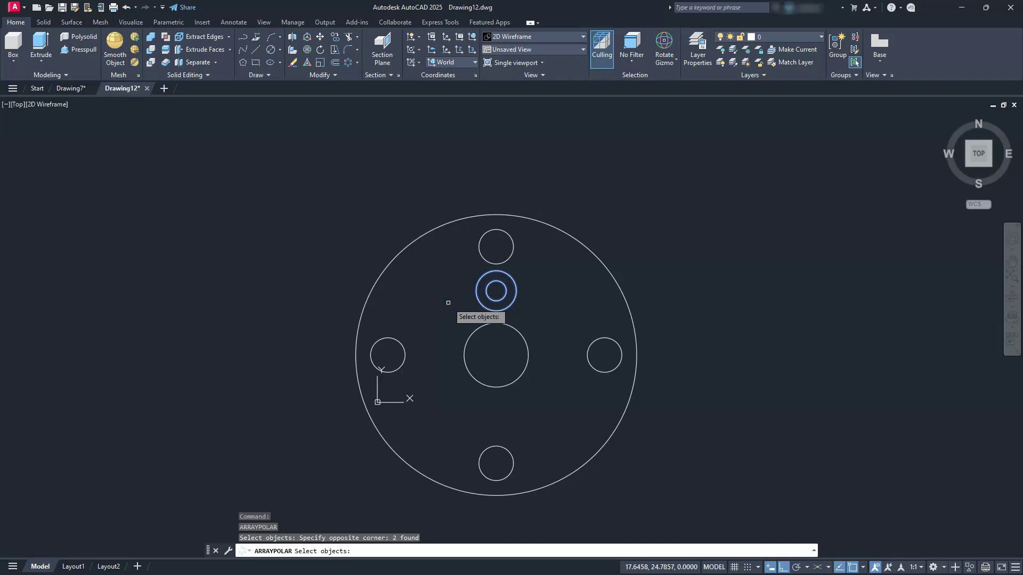
key(Return)
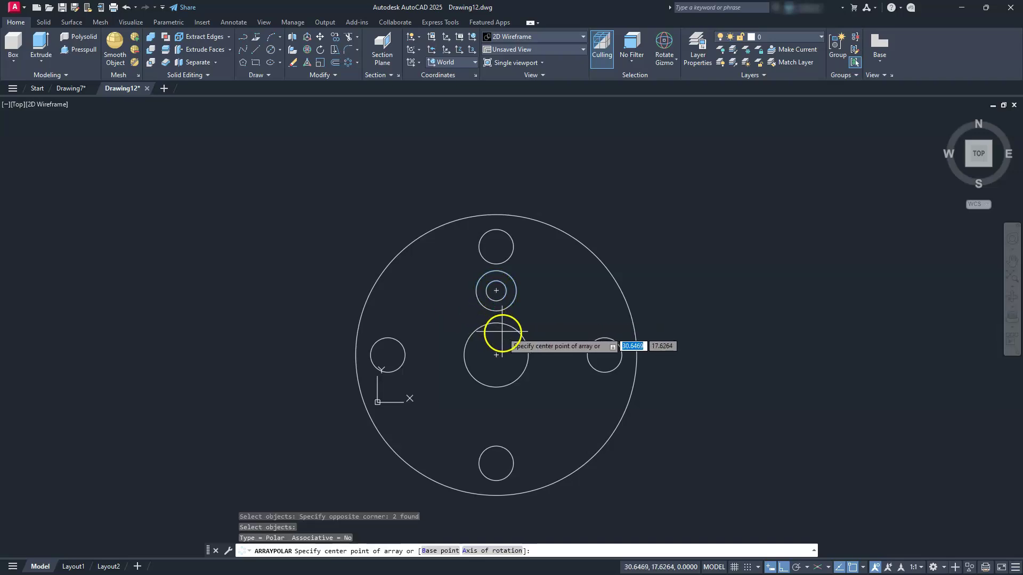
click(496, 355)
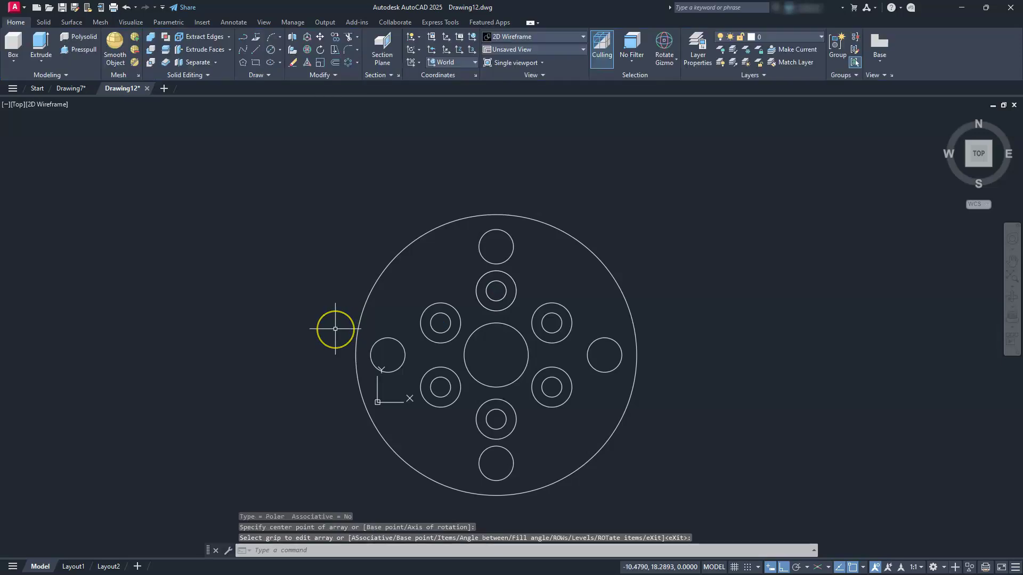
key(Escape)
key(Escape)
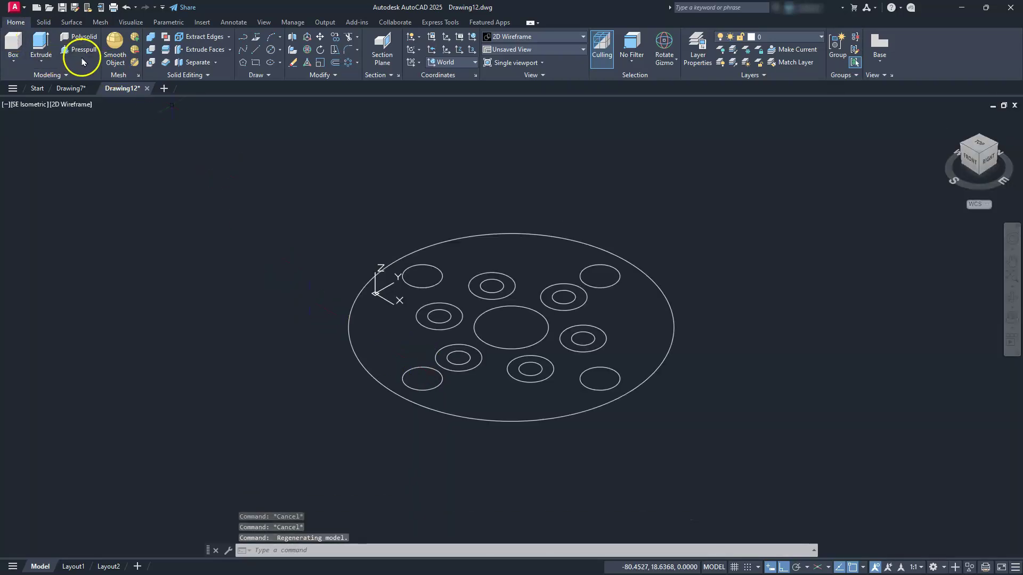
- In the SE Isometric view, extrude the large outer circle downward by 10
click(35, 40)
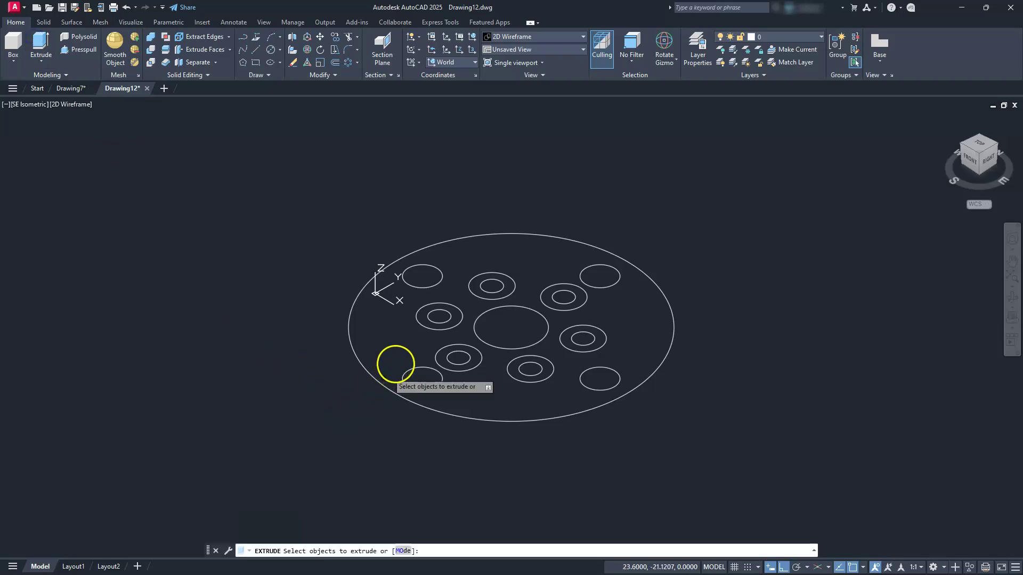
click(398, 352)
click(317, 392)
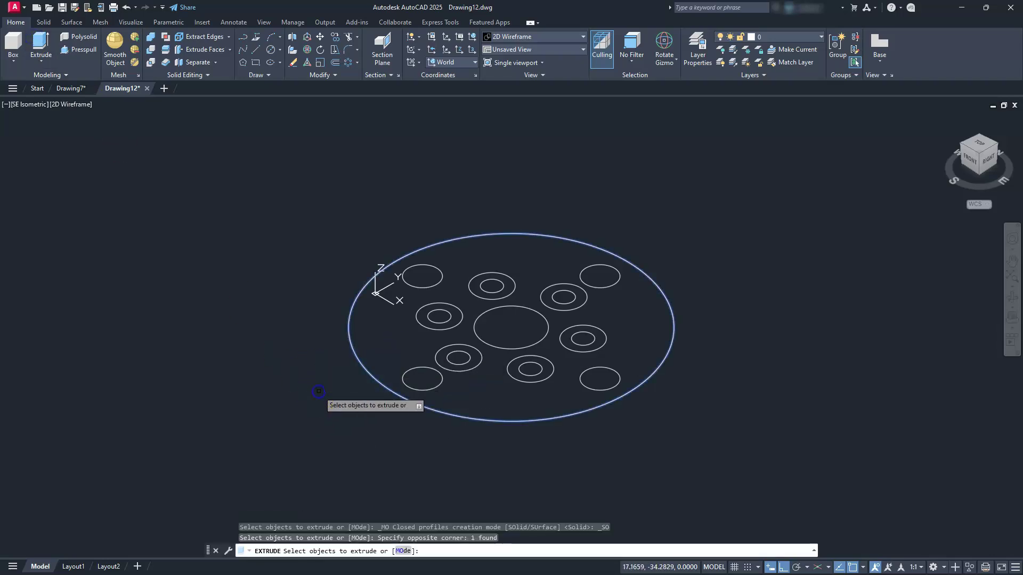
key(Return)
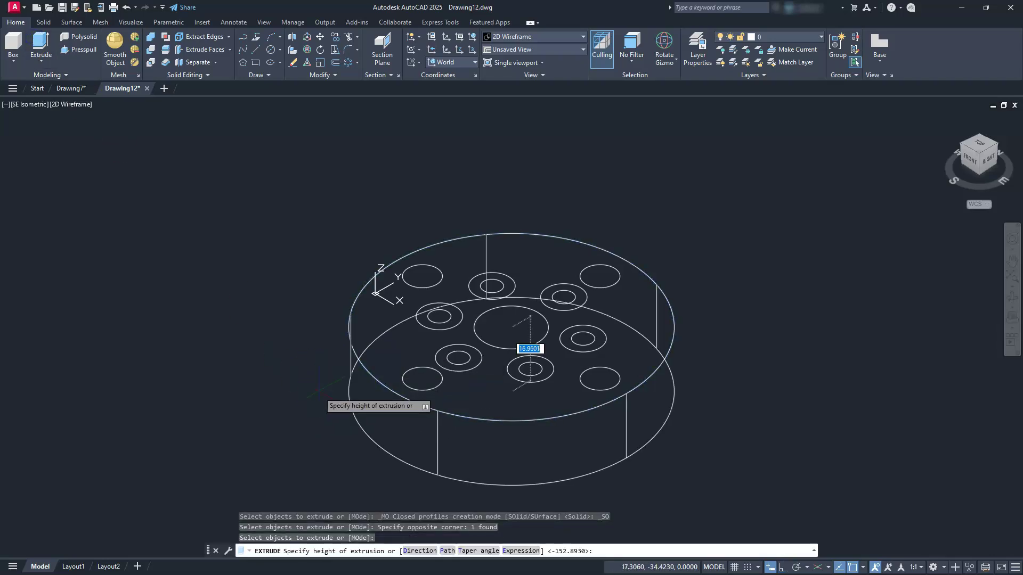
click(325, 410)
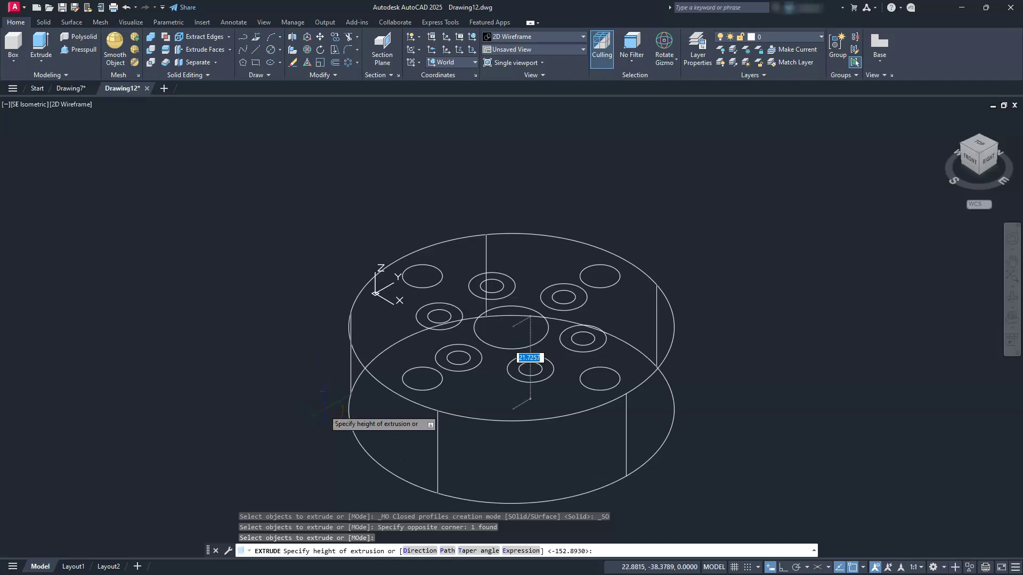
key(Return)
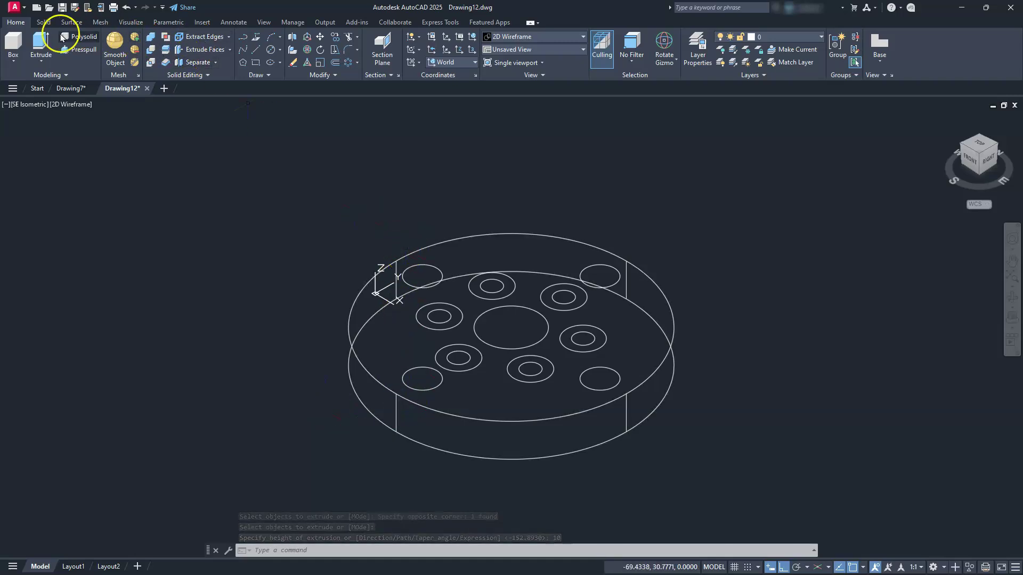
click(43, 45)
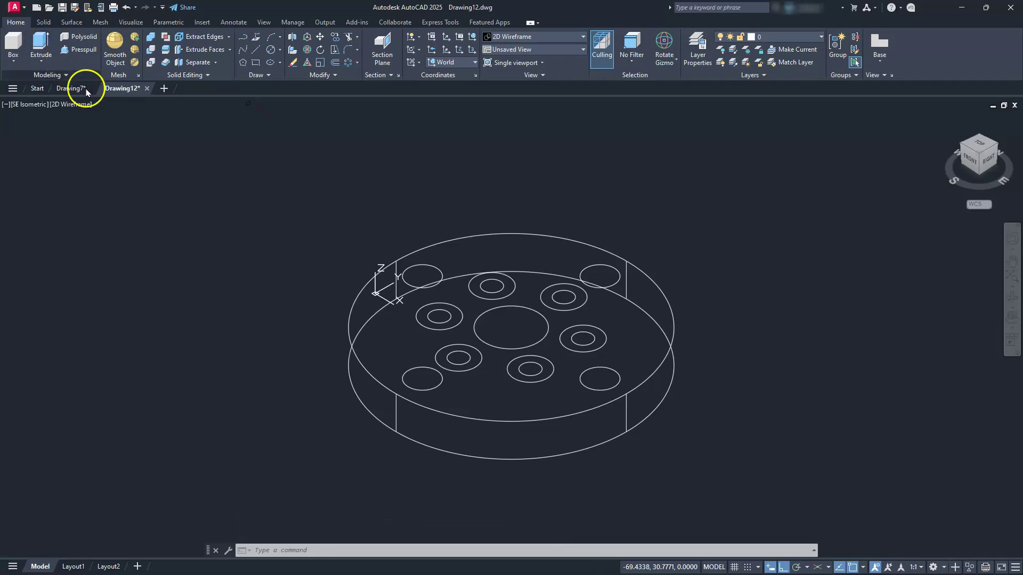
click(438, 281)
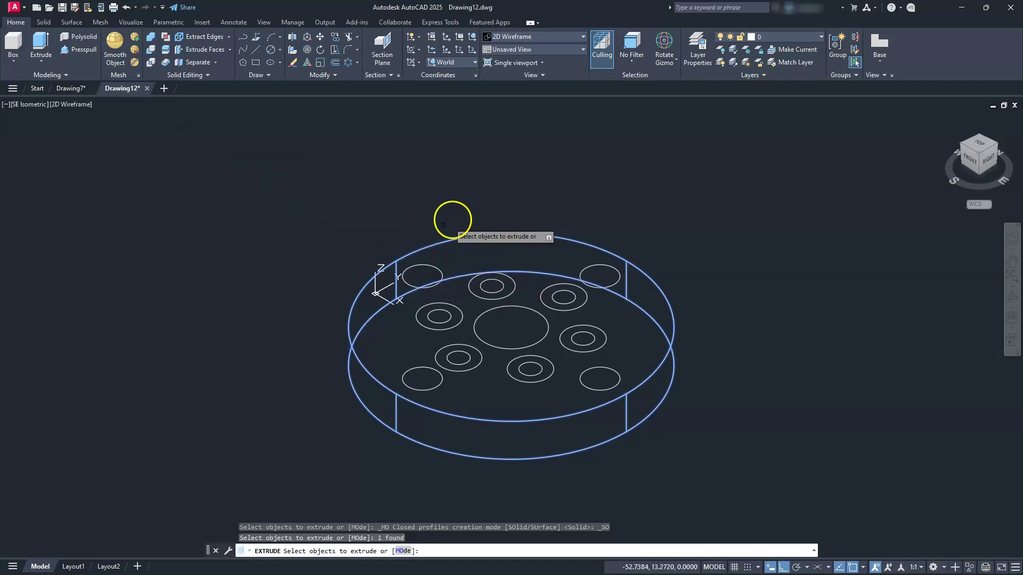
key(Escape)
key(Escape)
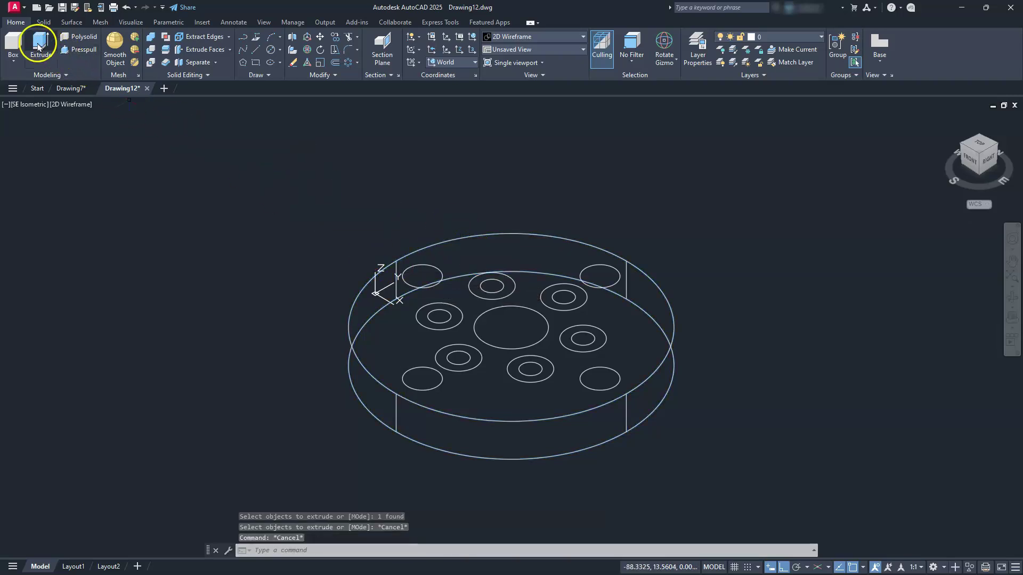
click(39, 47)
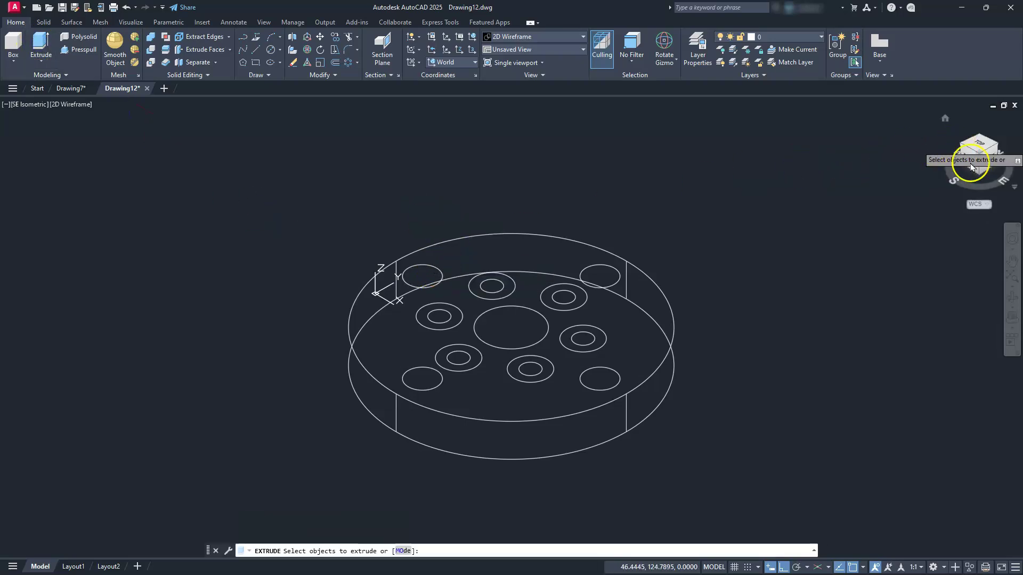
click(978, 145)
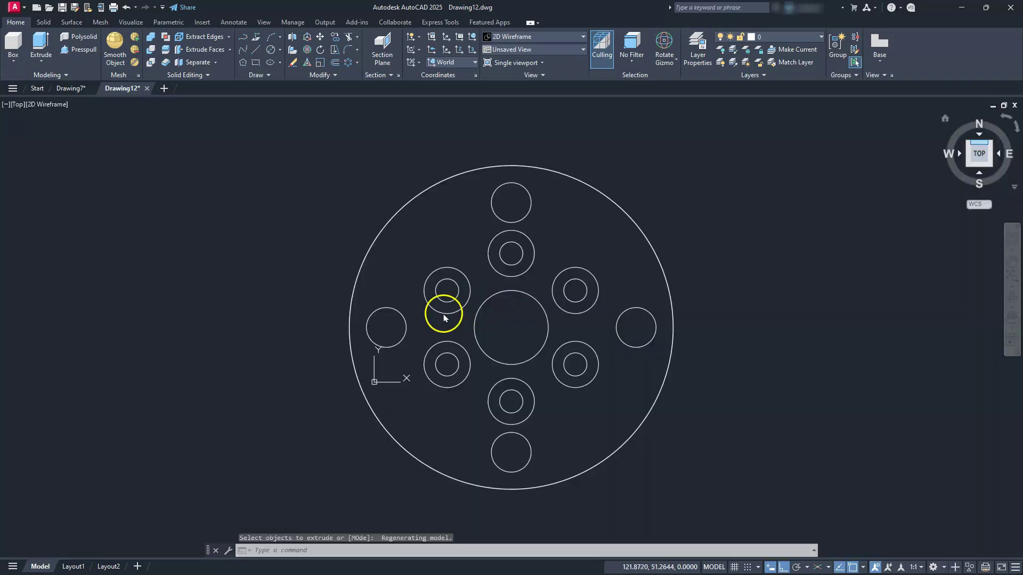
click(265, 161)
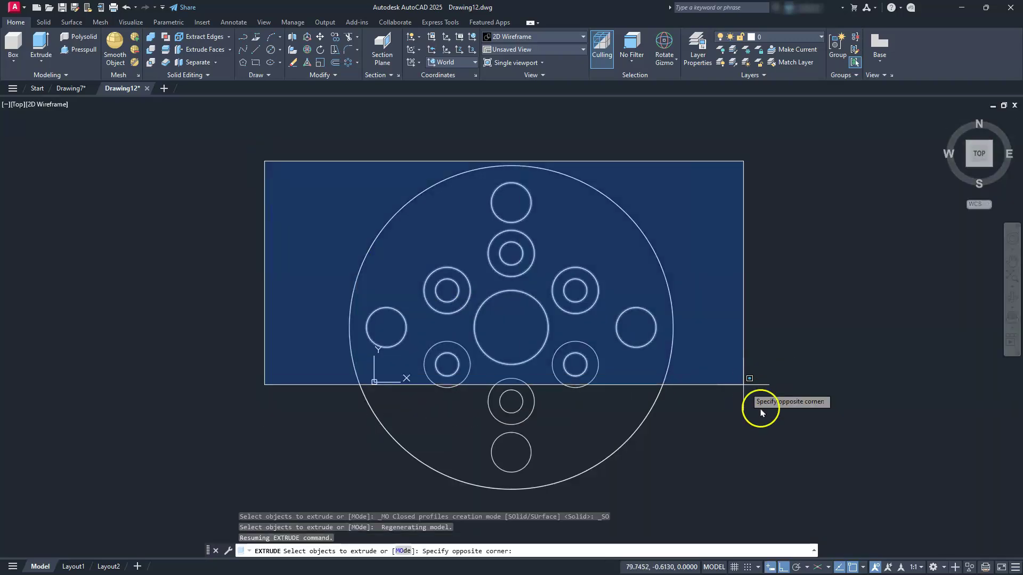
click(788, 481)
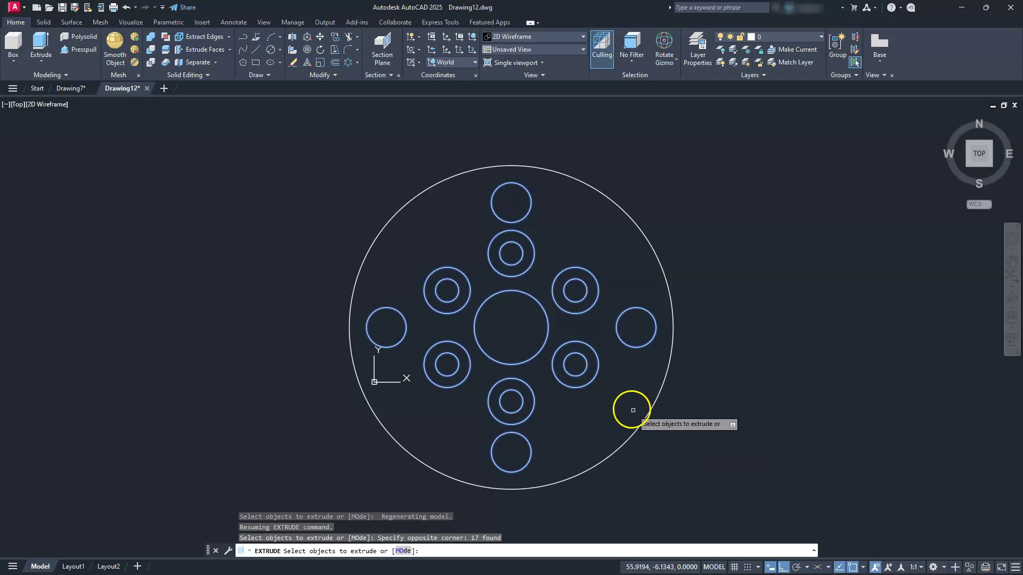
shift+click(584, 370)
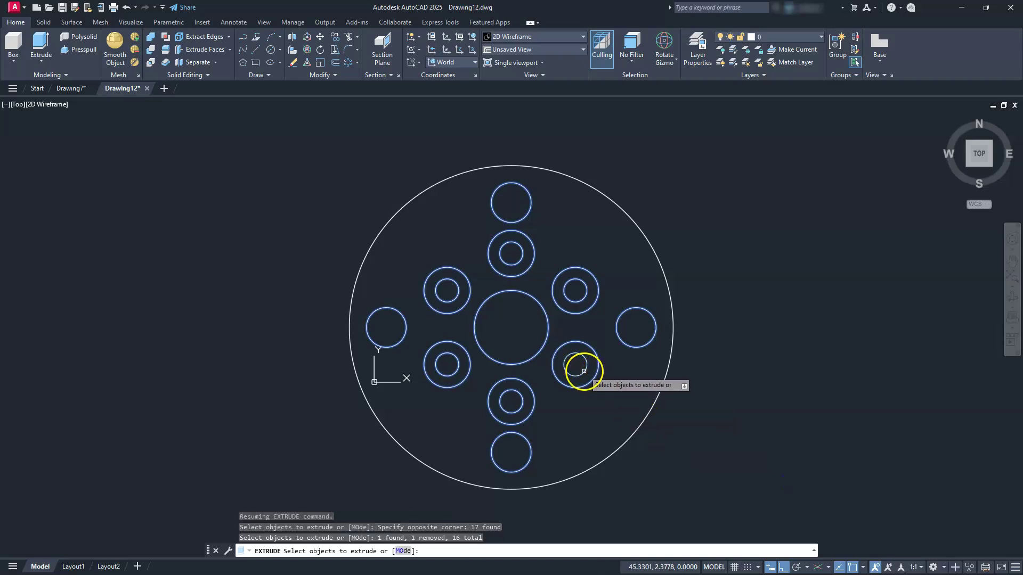
shift+click(508, 410)
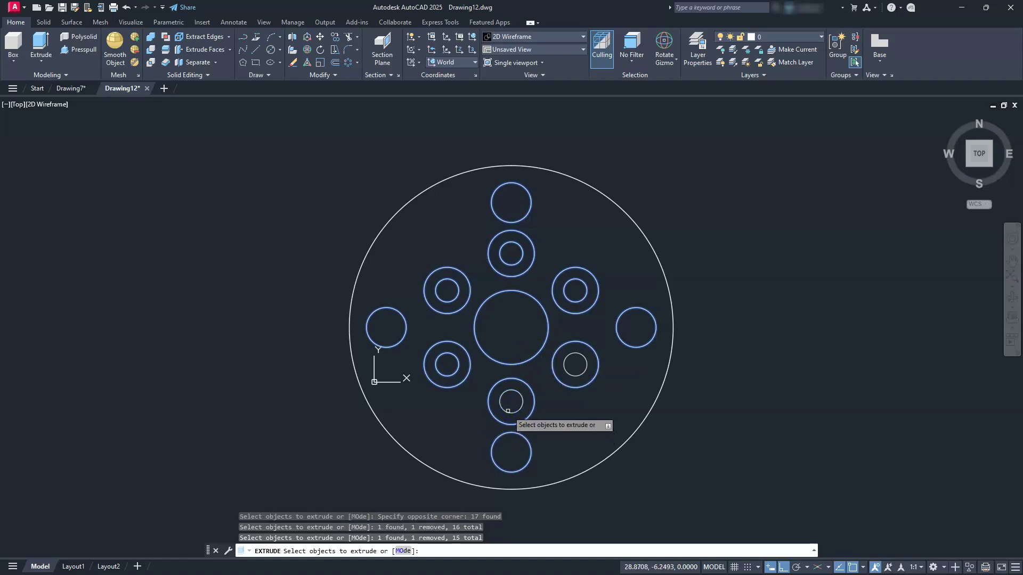
shift+click(465, 376)
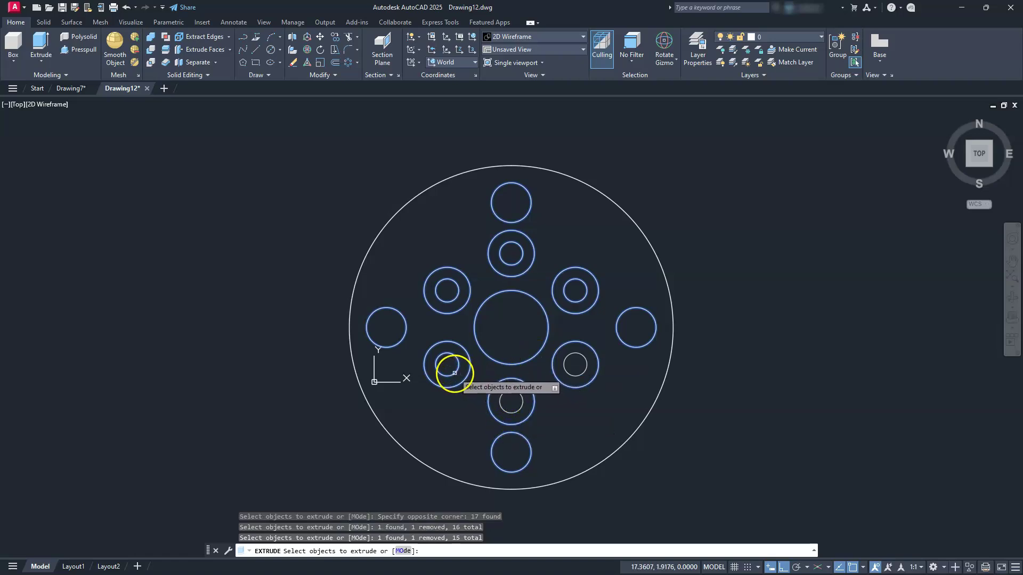
shift+click(452, 301)
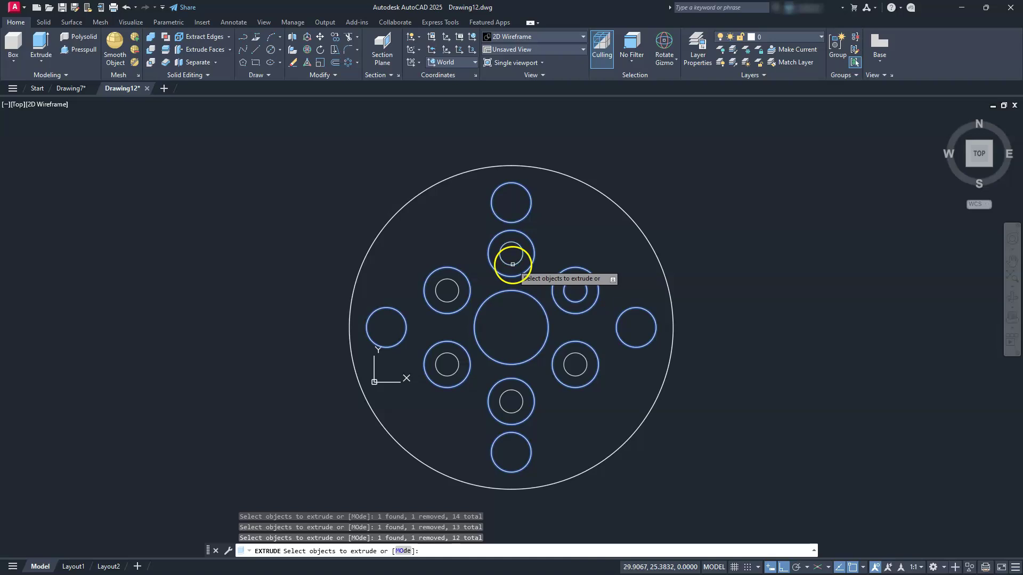
mouse_move(990, 166)
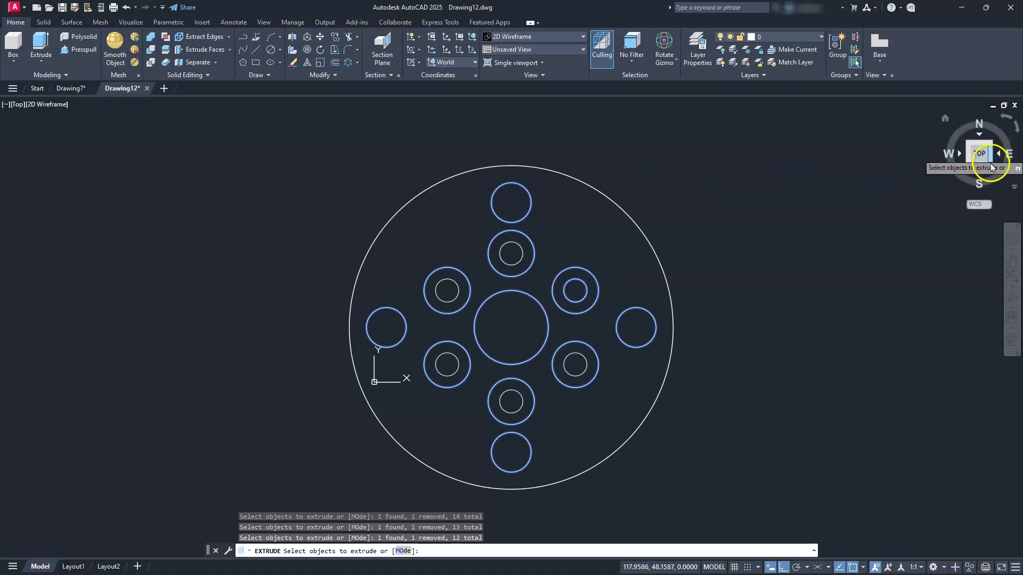
click(989, 169)
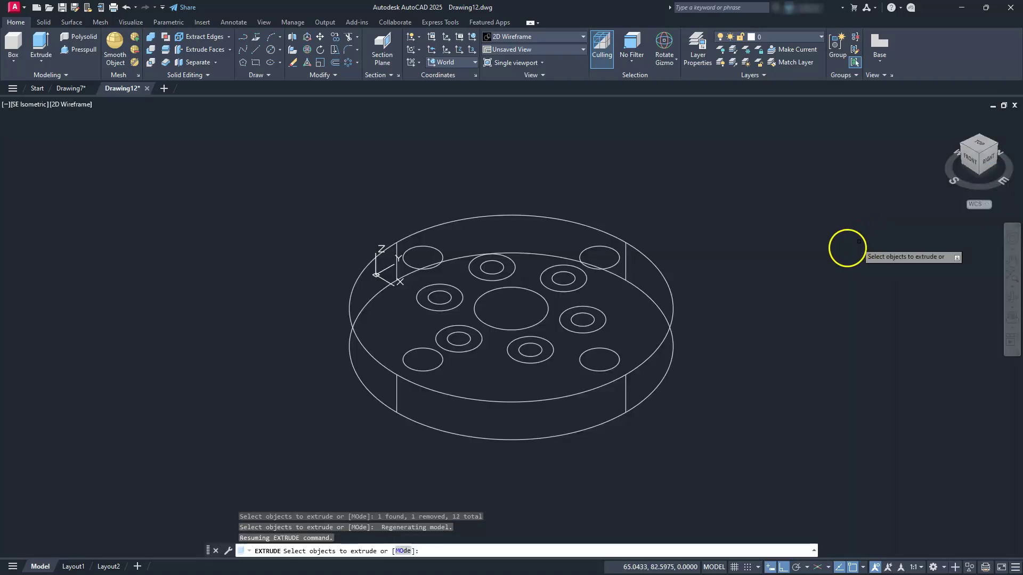
click(524, 352)
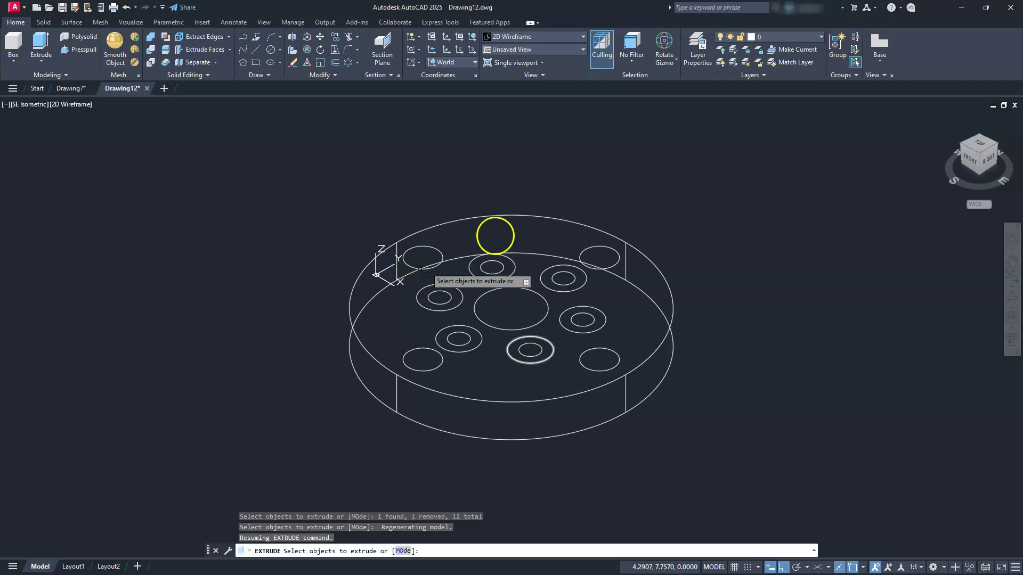
click(978, 143)
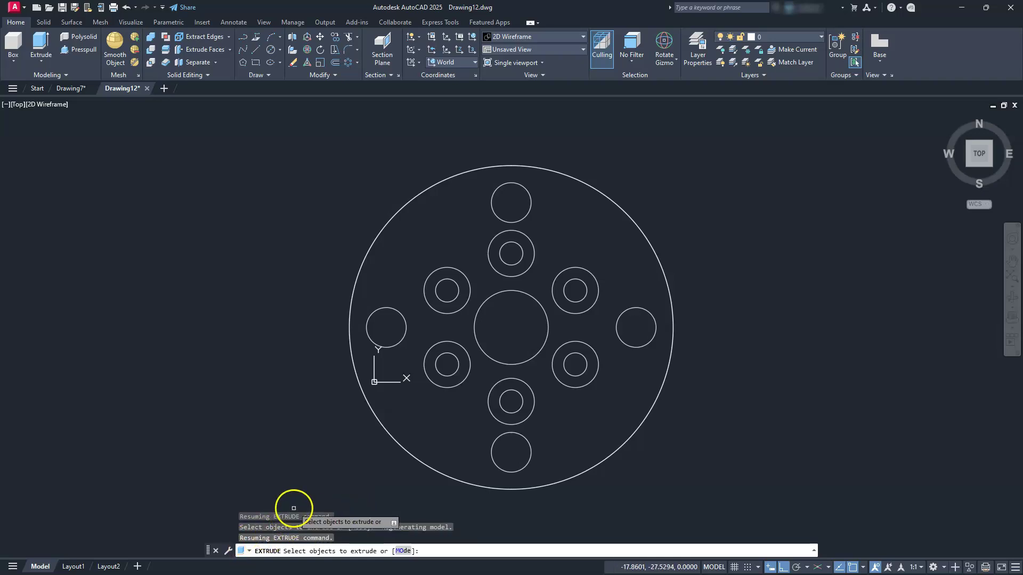
key(Escape)
key(Escape)
key(Escape)
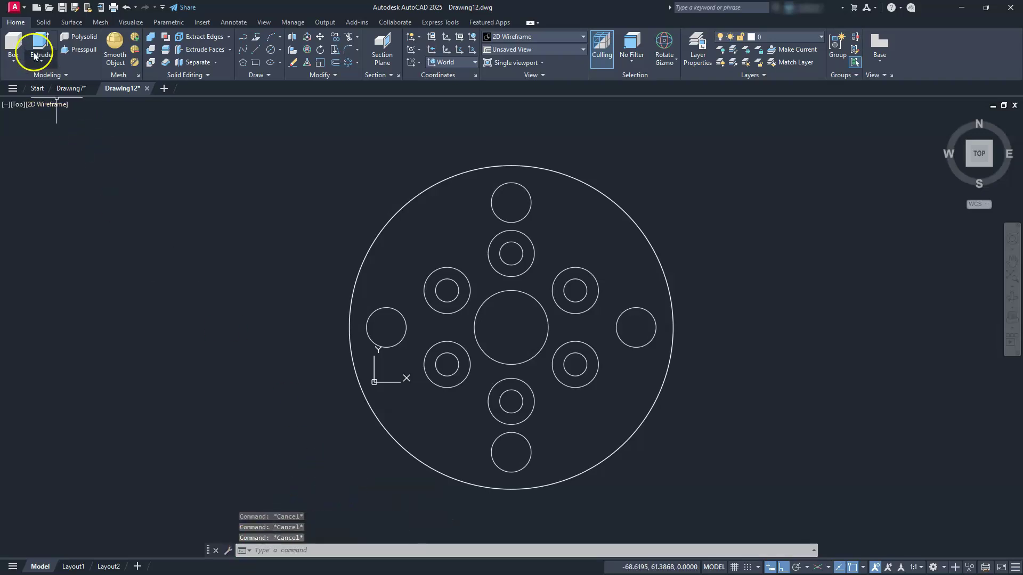
- Extrude the four circles nearest the outline and the six smaller circles of the concentric pairs downward by 20
click(37, 43)
click(257, 496)
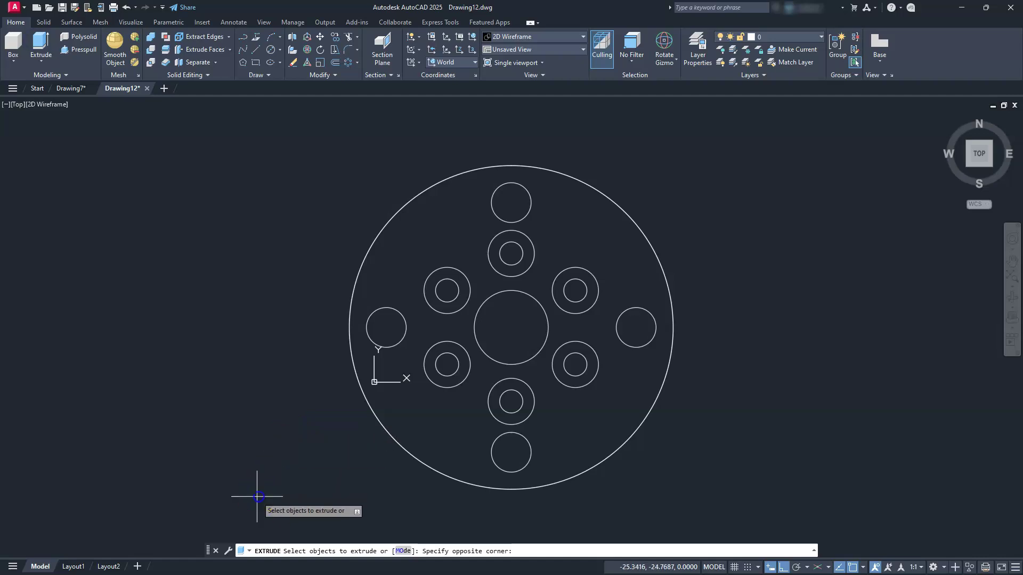
click(760, 122)
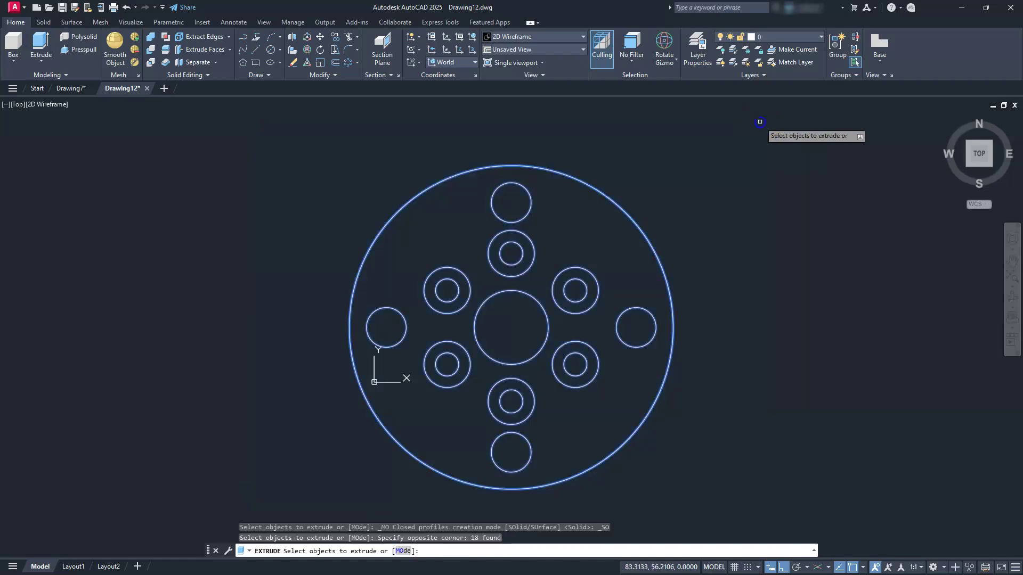
shift+click(646, 201)
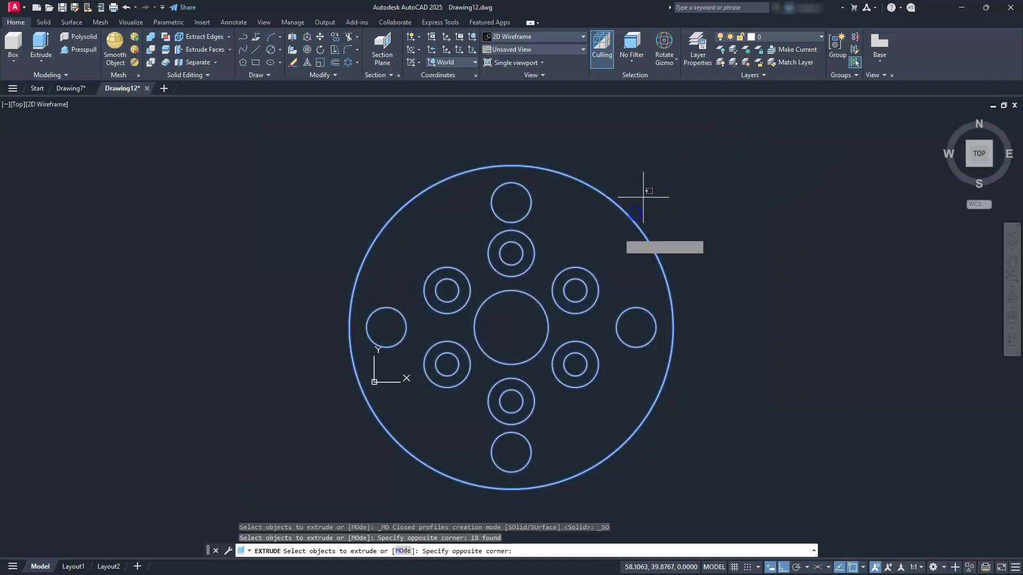
shift+click(618, 232)
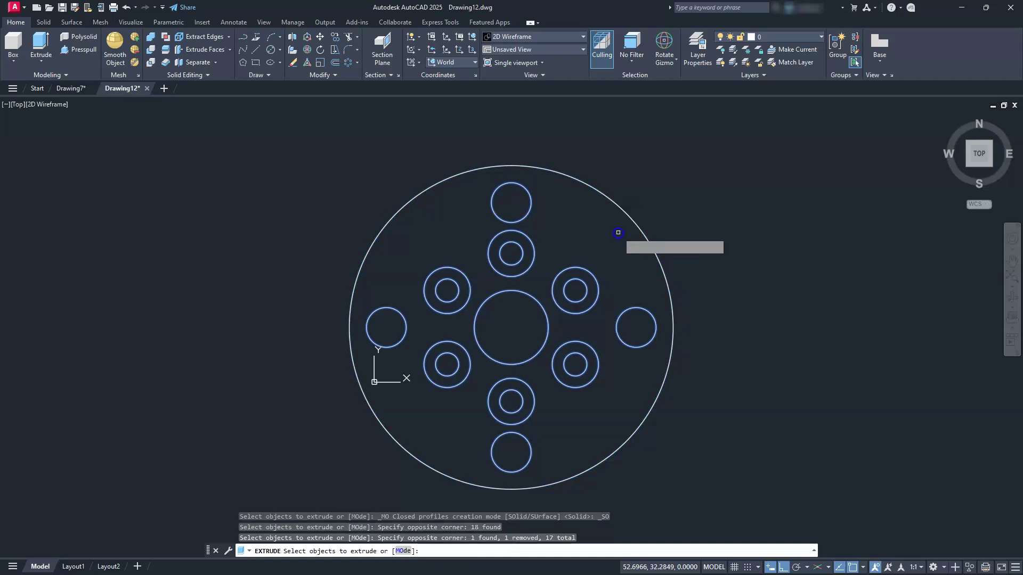
shift+click(582, 297)
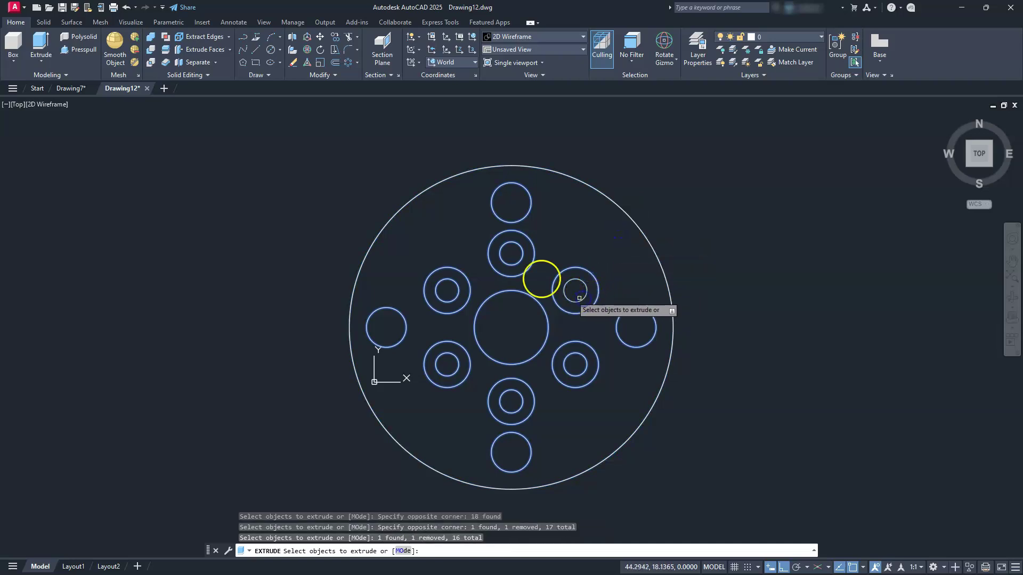
shift+click(502, 261)
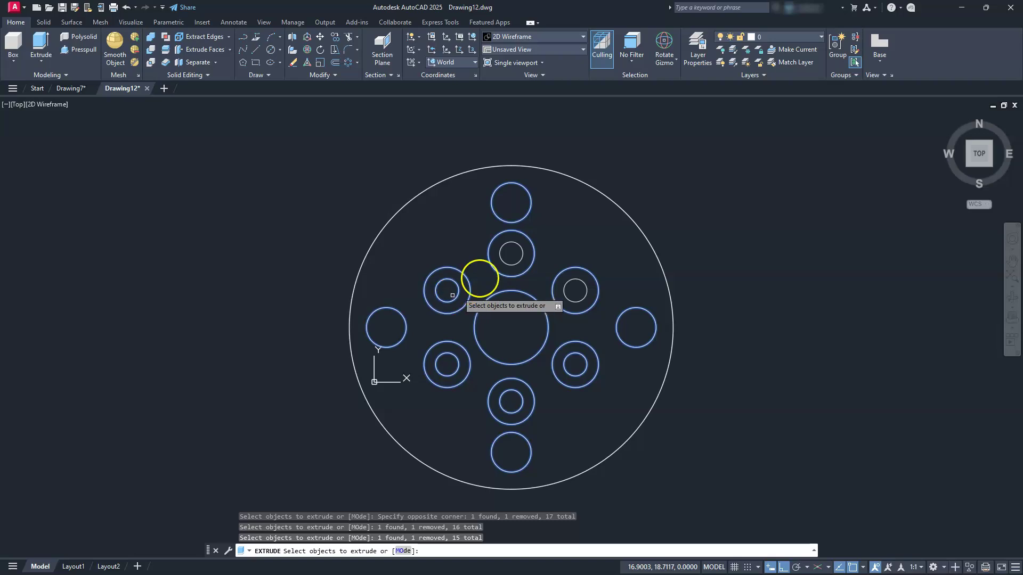
click(504, 264)
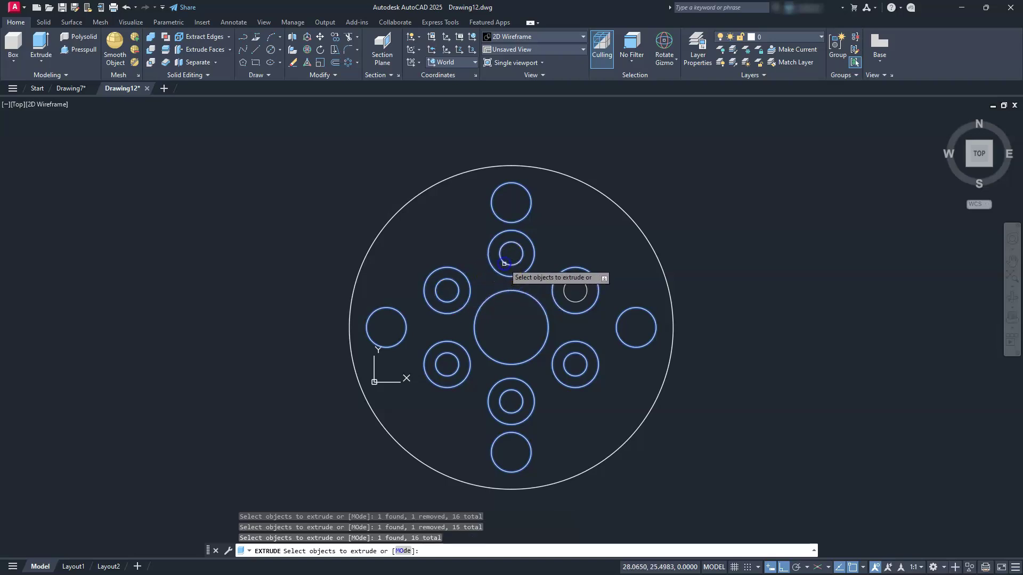
click(577, 302)
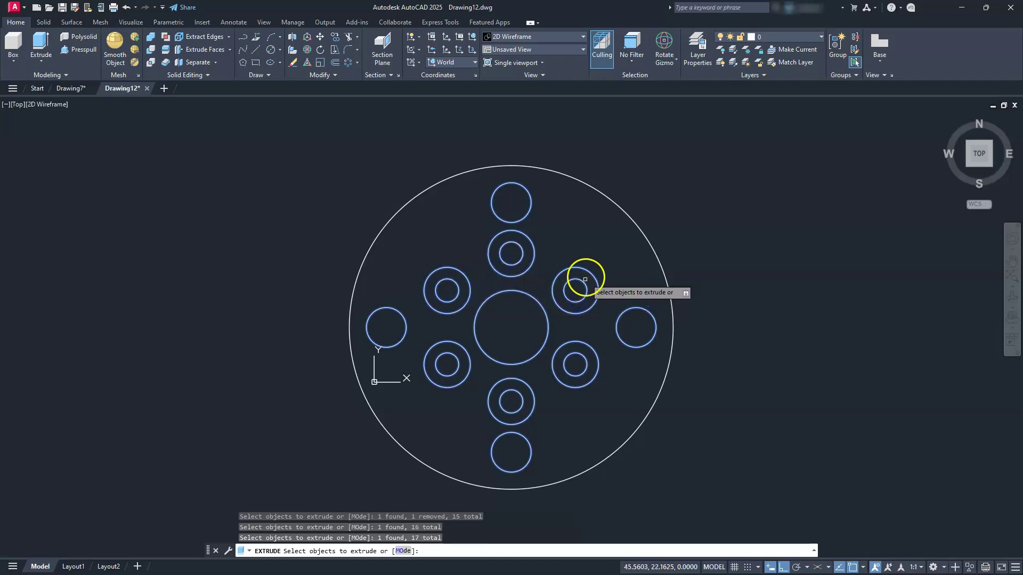
shift+click(585, 270)
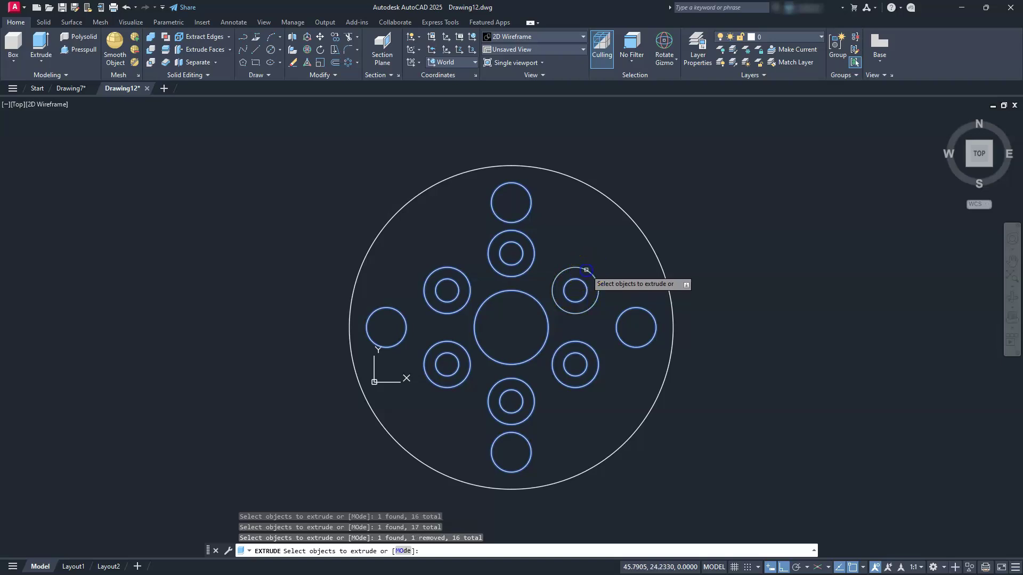
shift+click(526, 270)
shift+click(457, 302)
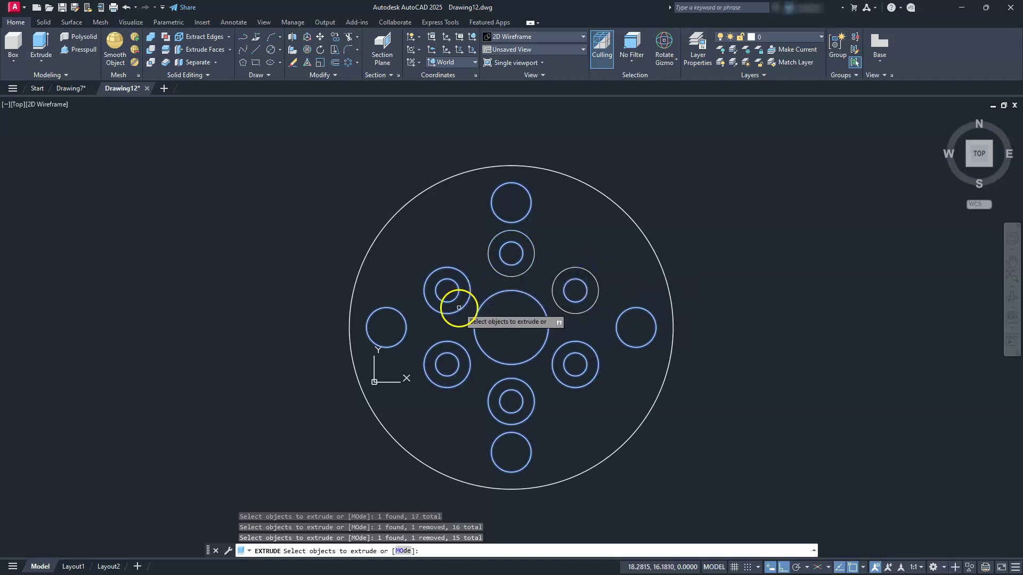
shift+click(458, 345)
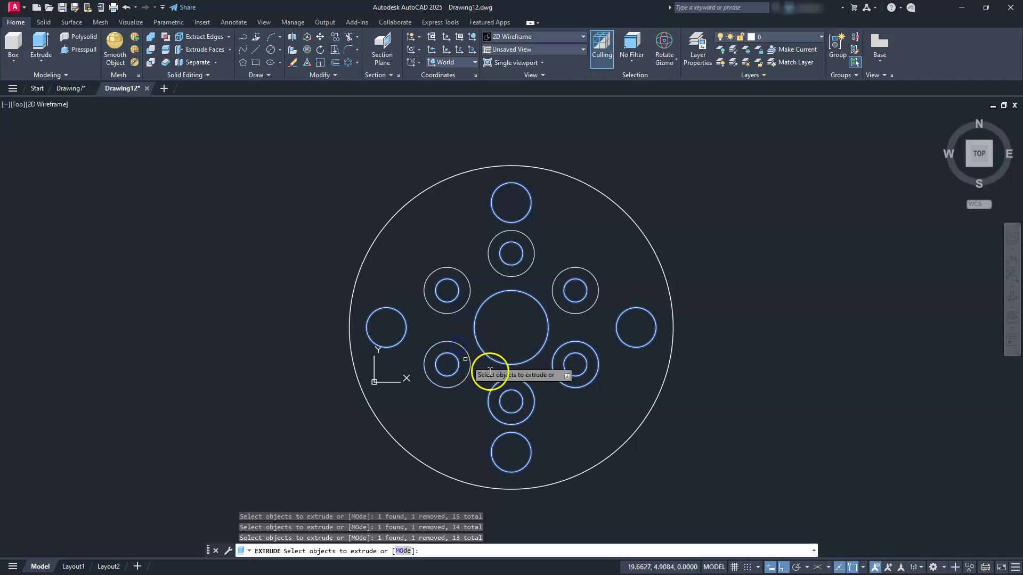
shift+click(507, 381)
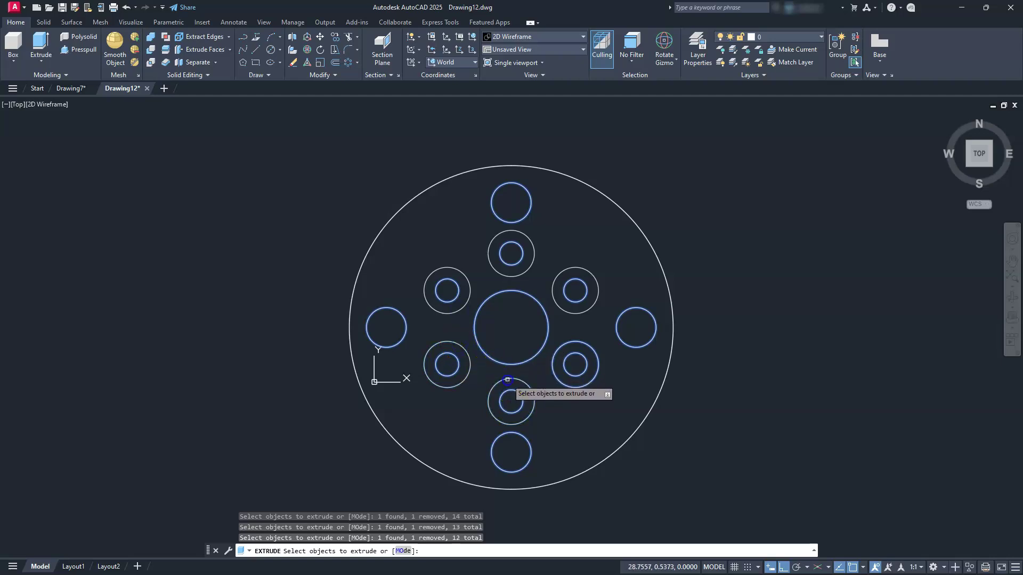
shift+click(555, 372)
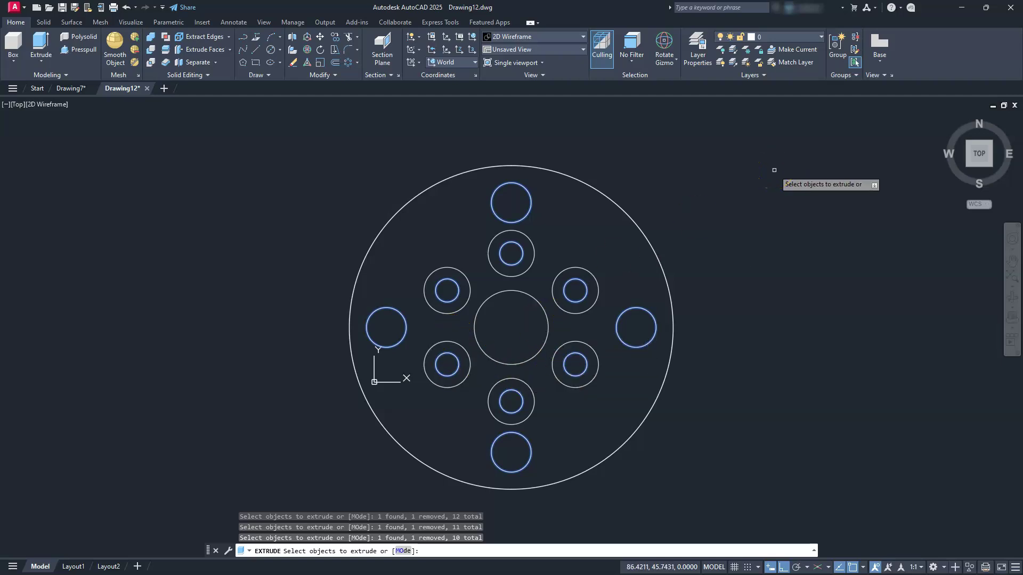
key(Return)
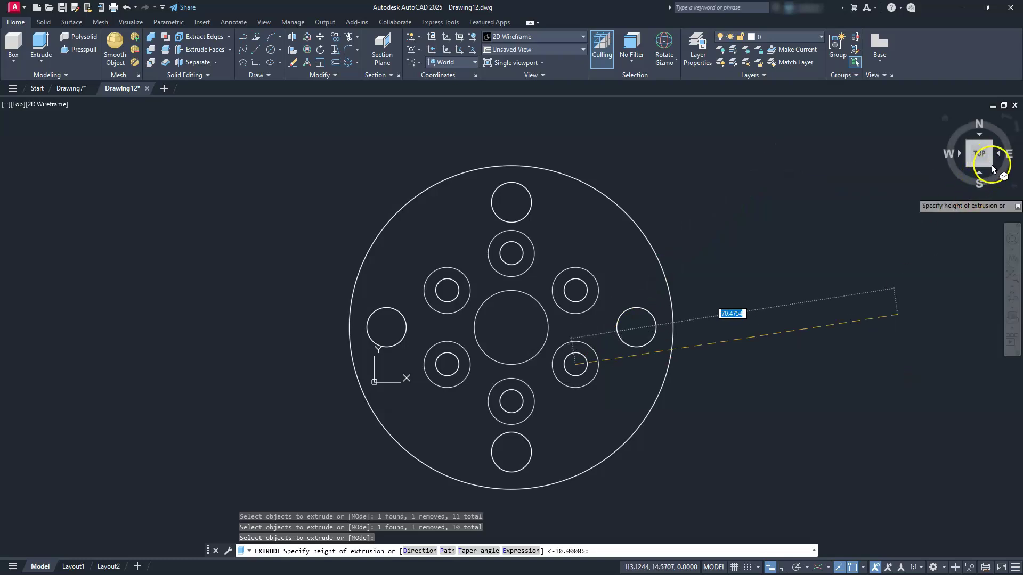
click(989, 167)
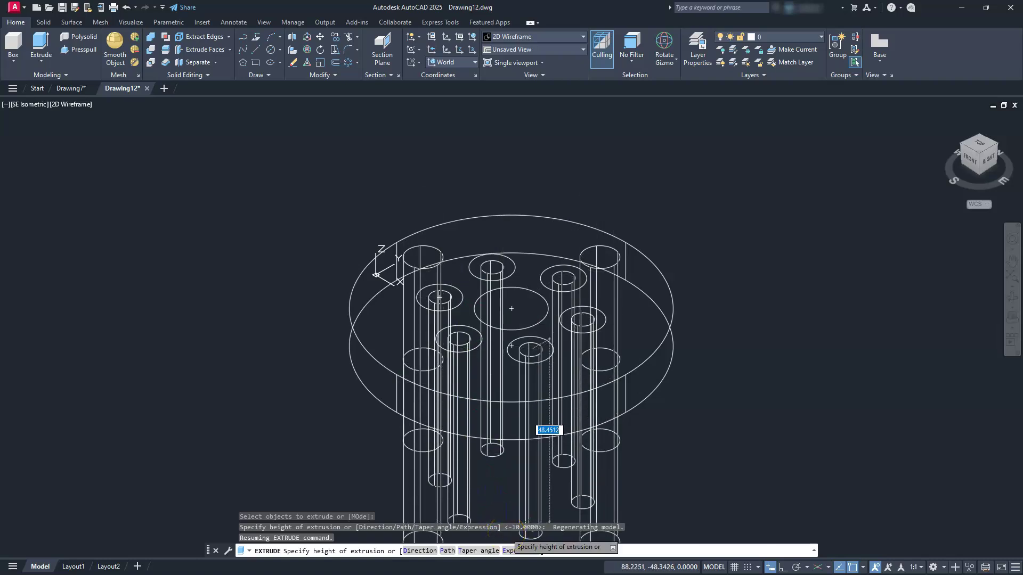
text(2)
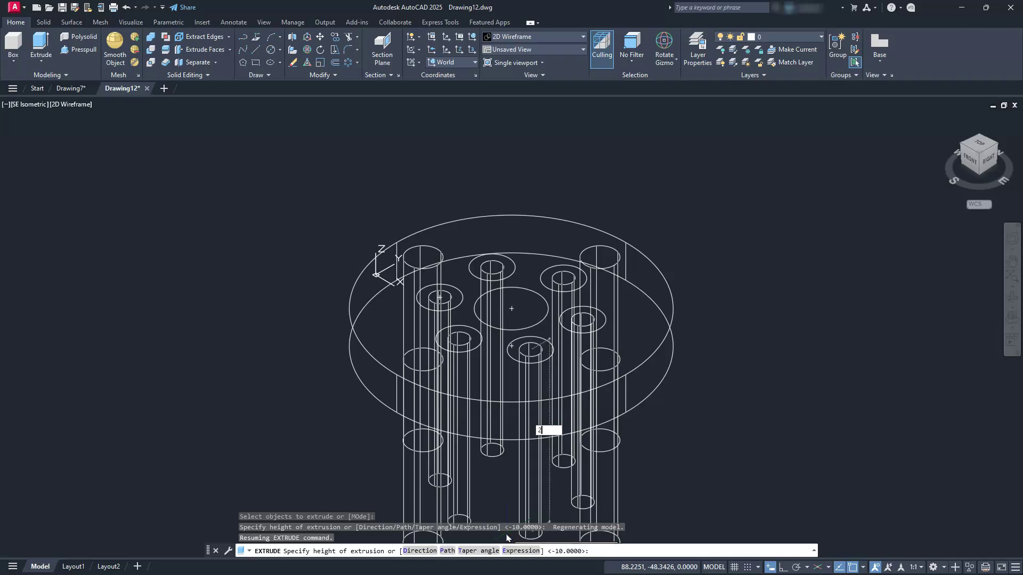
text(0)
key(Return)
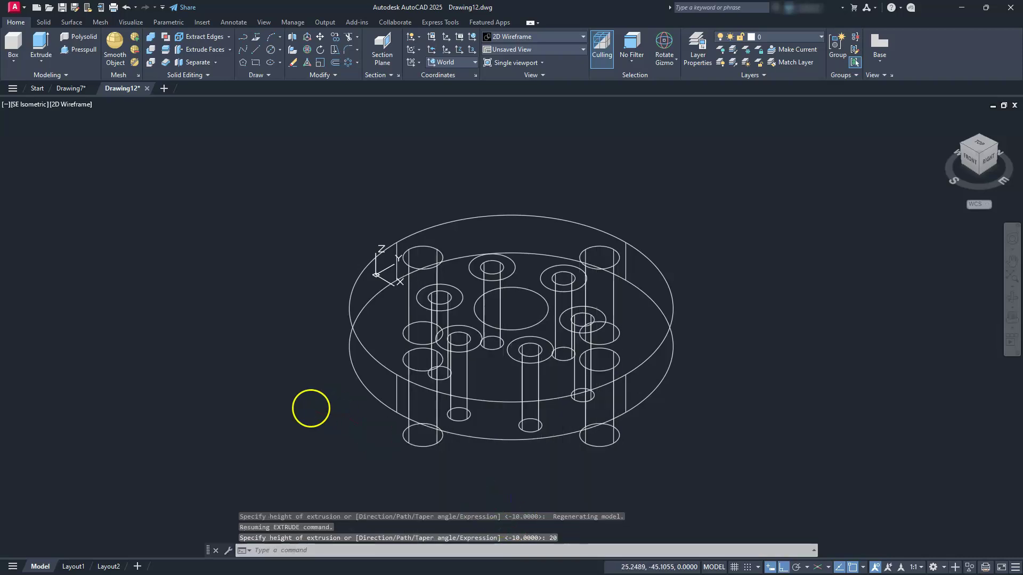
key(Escape)
key(Escape)
key(Escape)
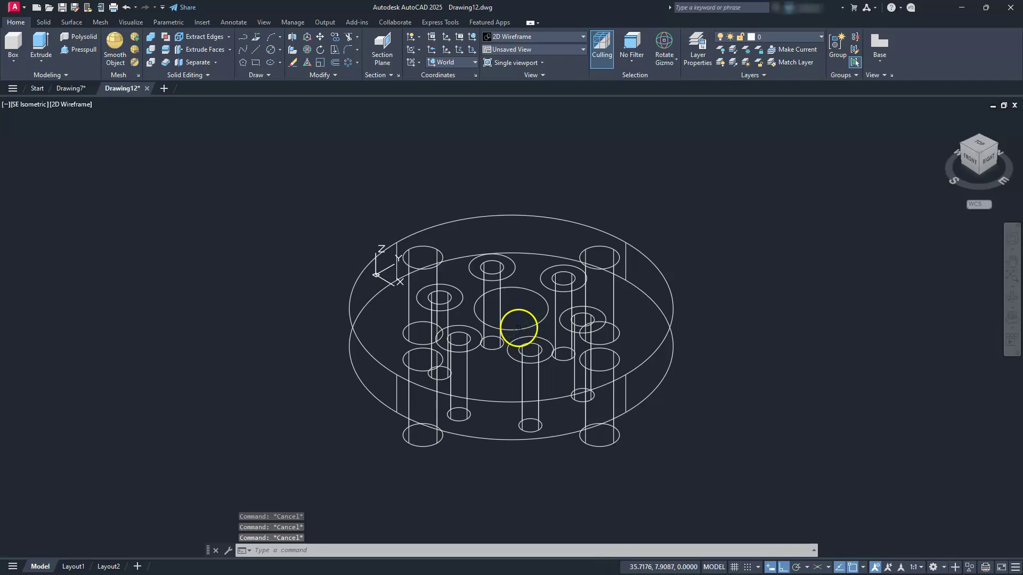
- Extrude the circle at the center of the disc downward by 20
click(518, 327)
click(499, 297)
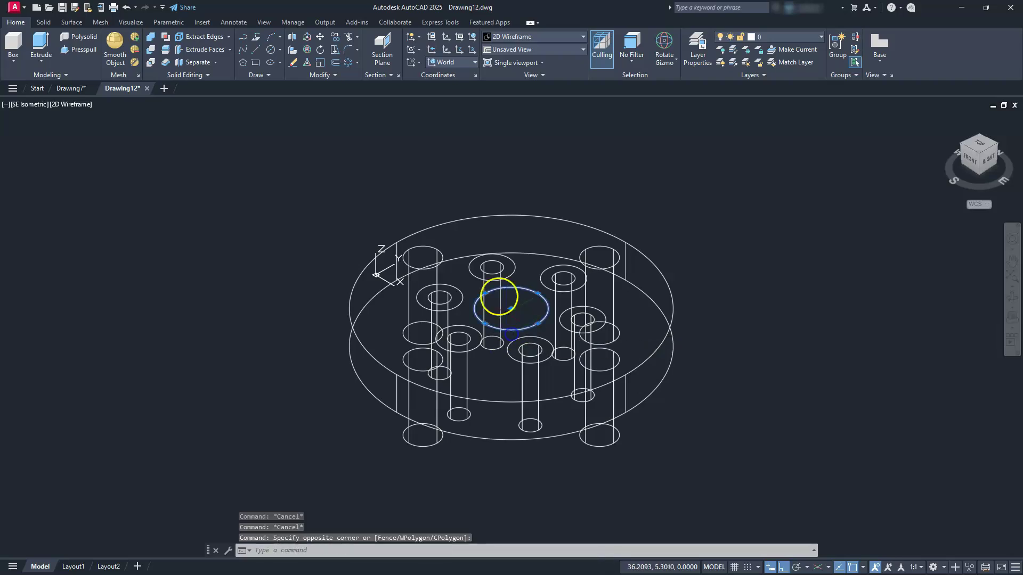
click(42, 42)
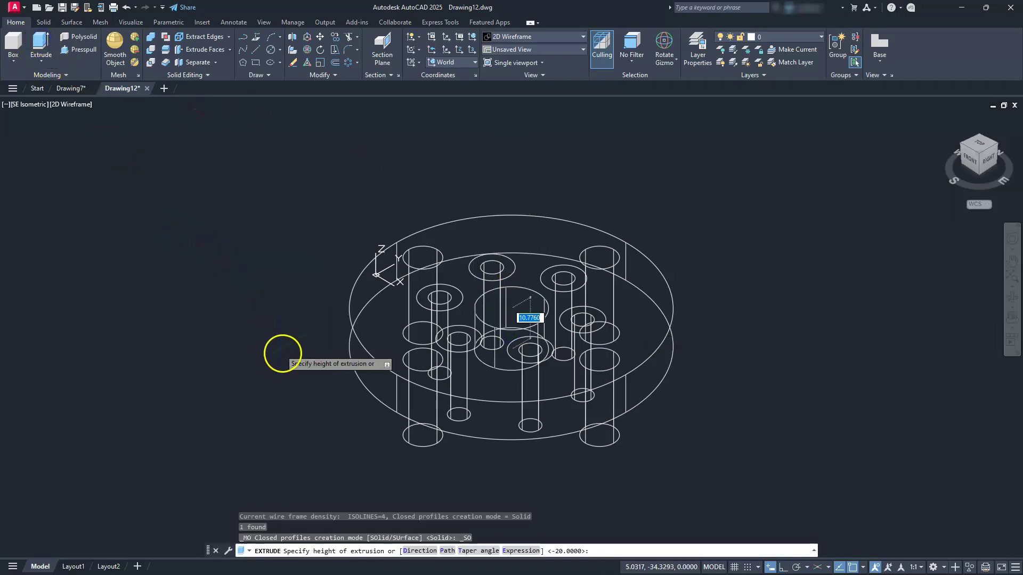
key(Return)
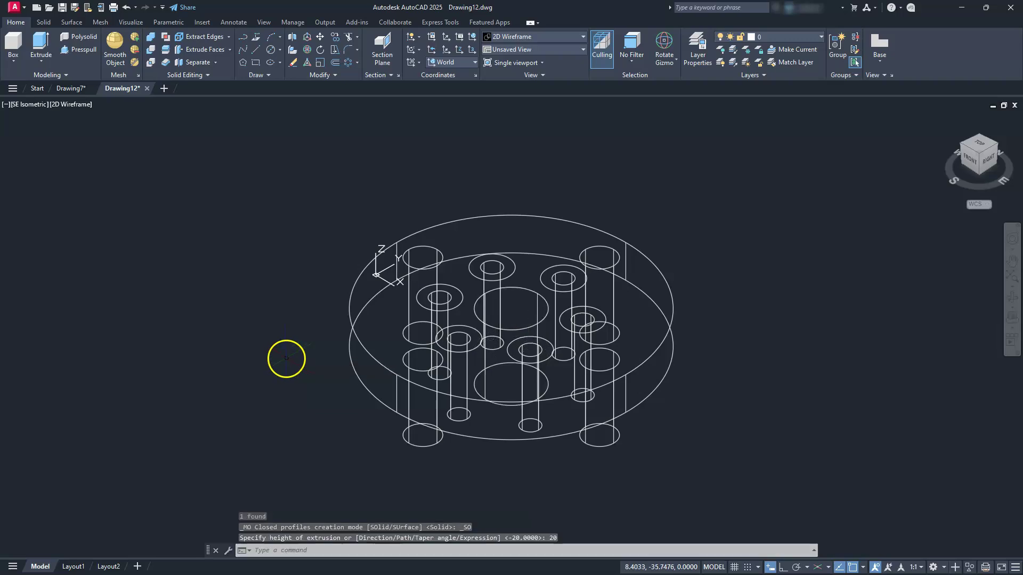
key(Escape)
key(Escape)
key(Escape)
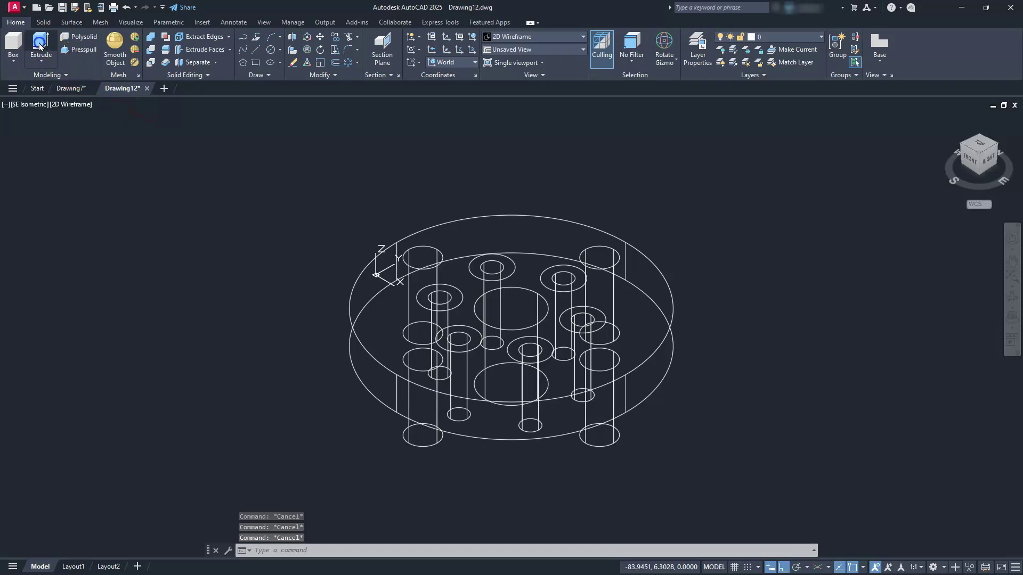
- Extrude the six larger circles of the concentric pairs downward by 5
key(Return)
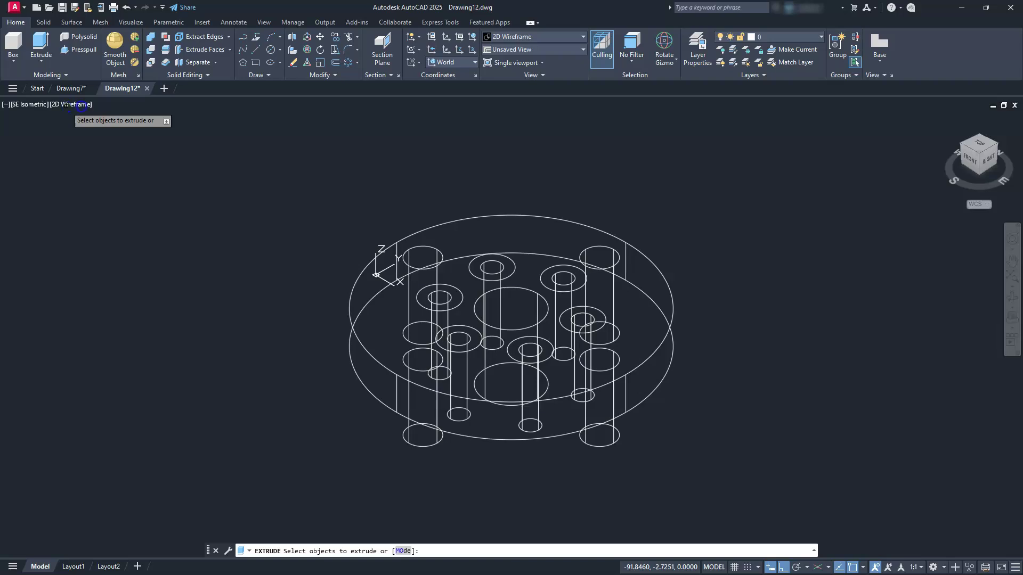
click(512, 273)
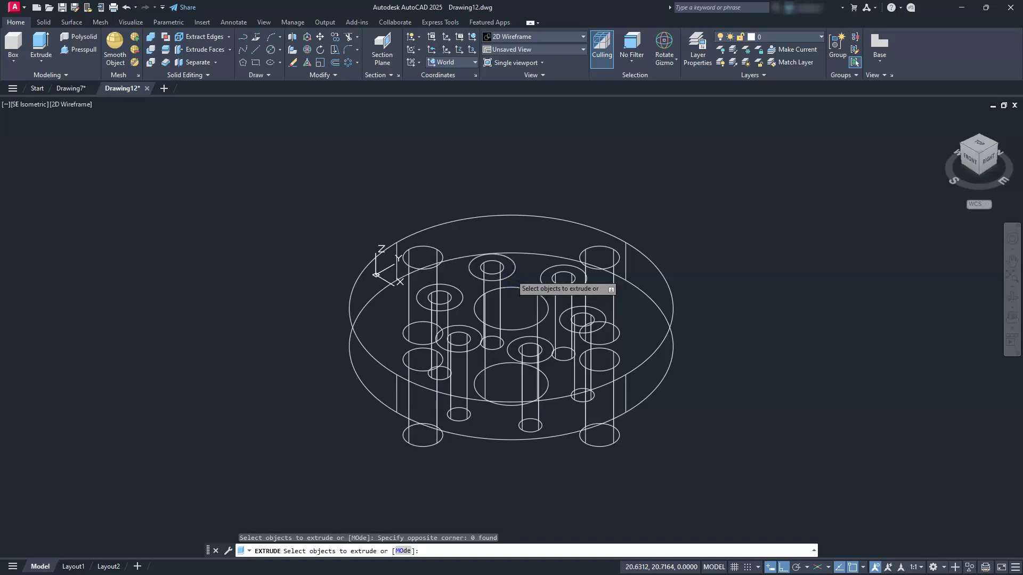
click(493, 276)
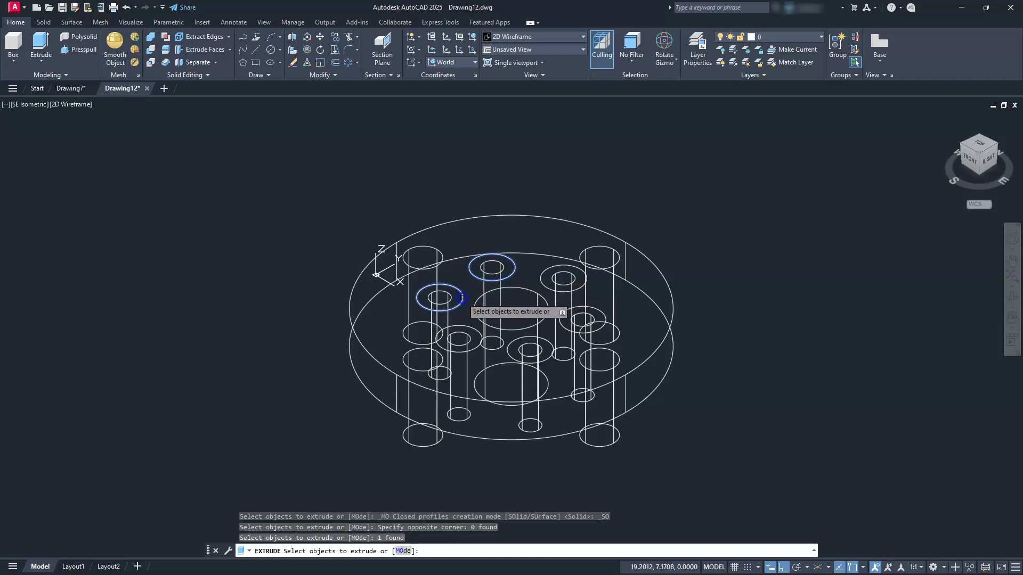
click(461, 298)
click(459, 326)
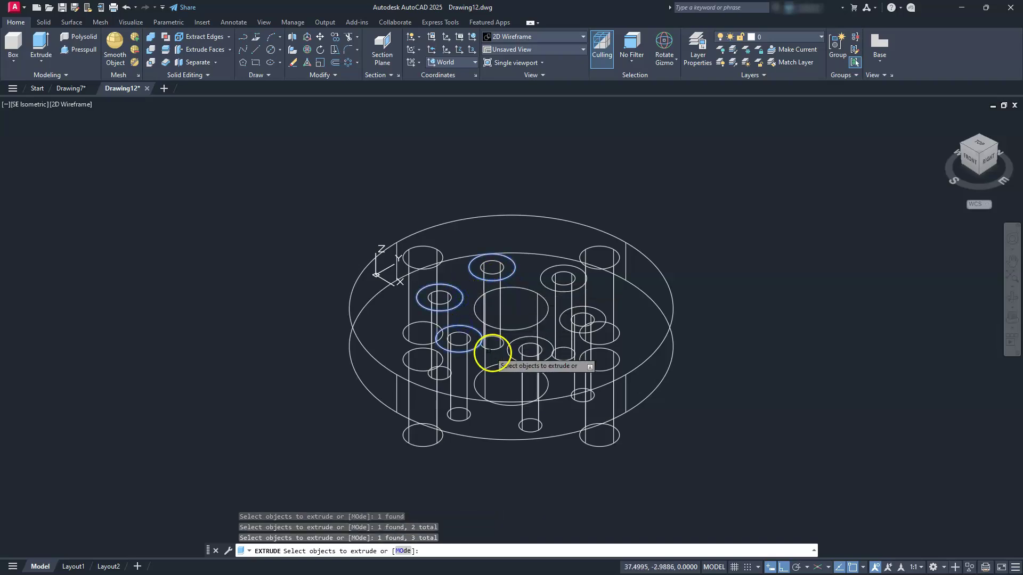
click(537, 341)
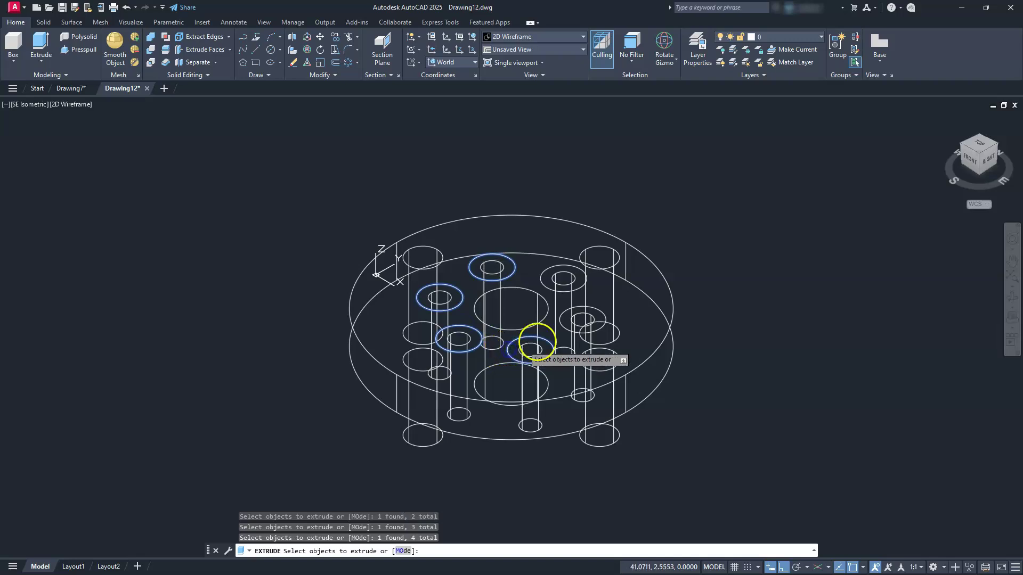
click(569, 322)
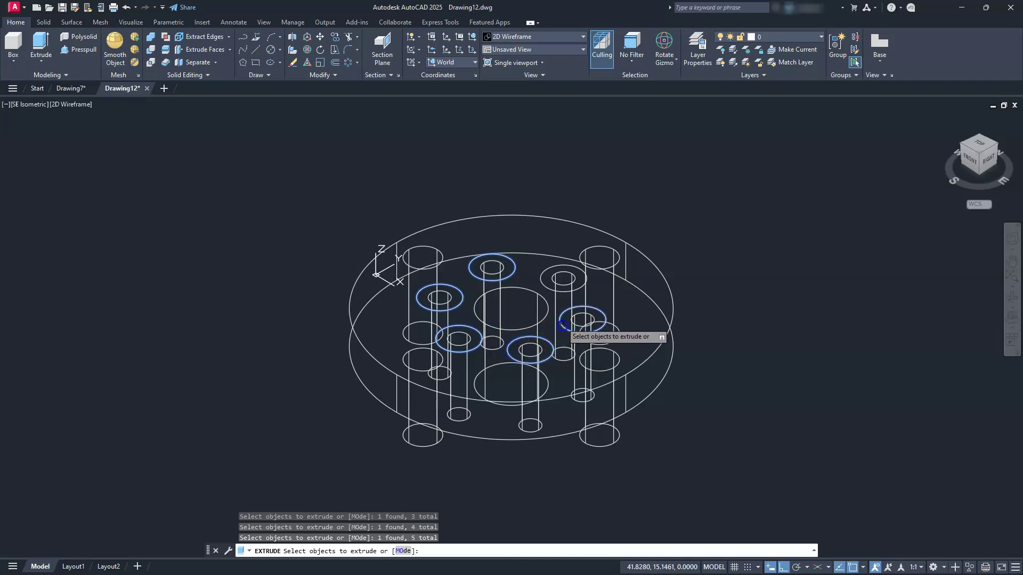
click(546, 278)
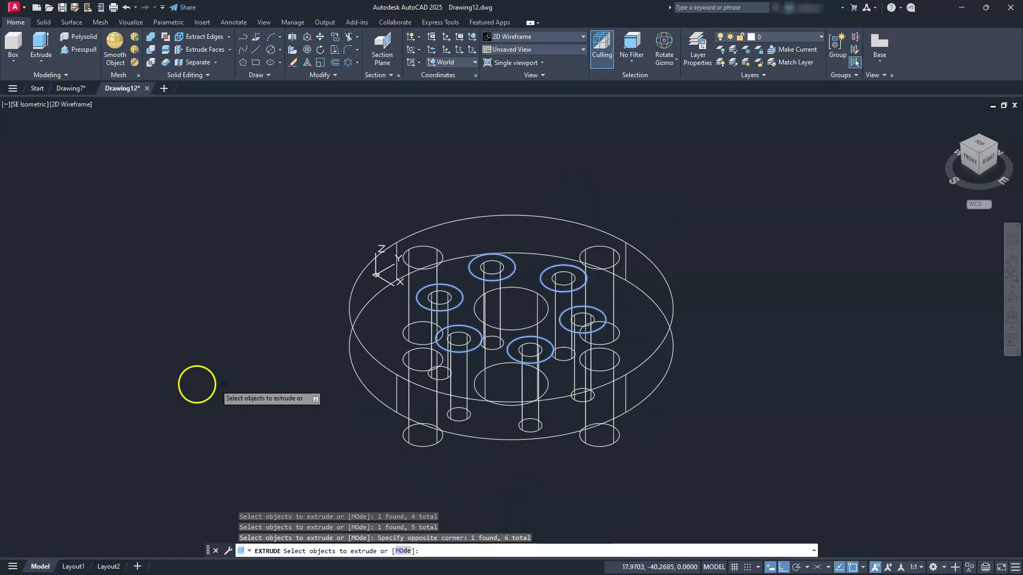
key(Return)
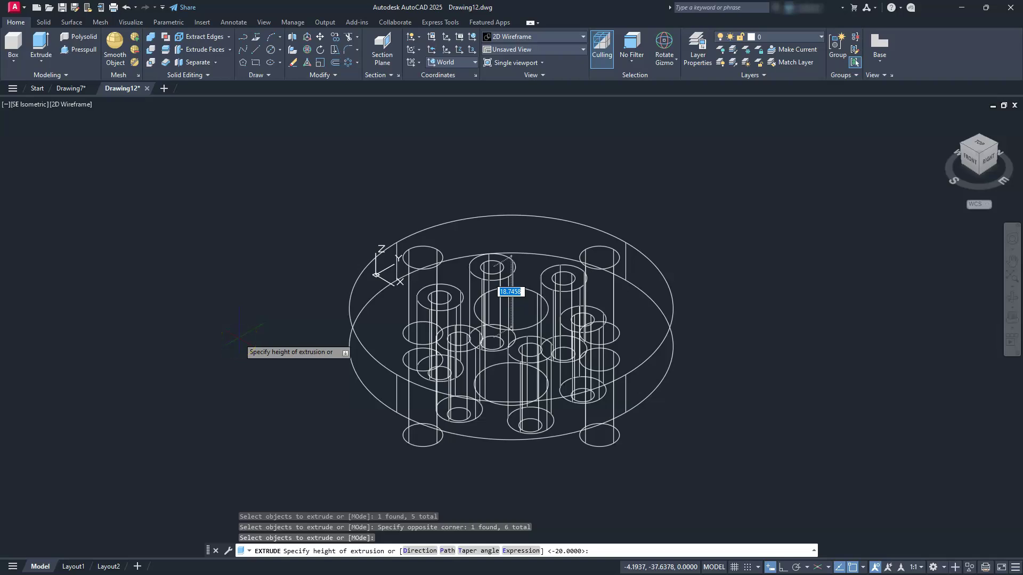
key(Return)
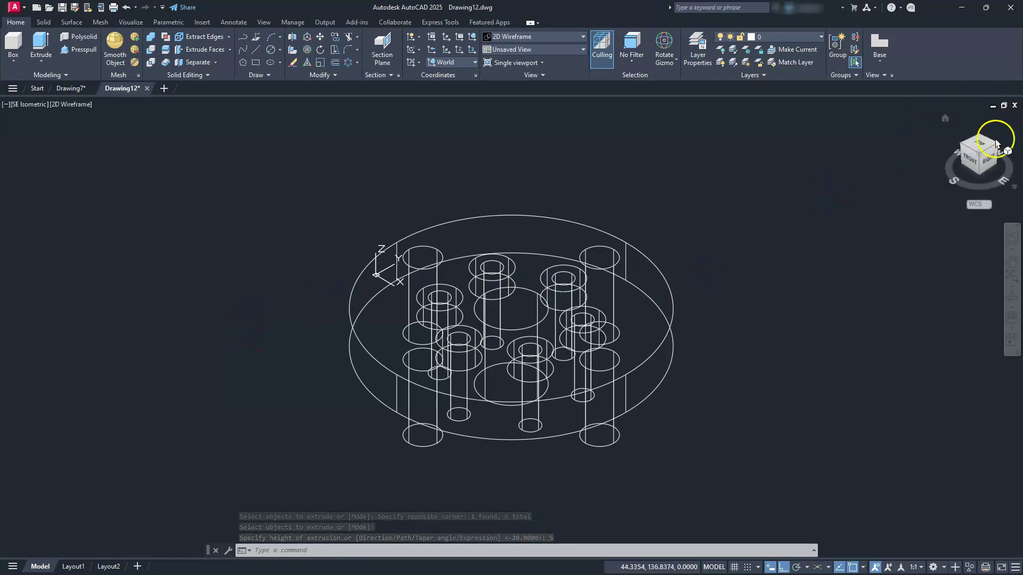
- In the Front view, subtract the eleven cylinders that extend below the disc from the disc solid
click(974, 161)
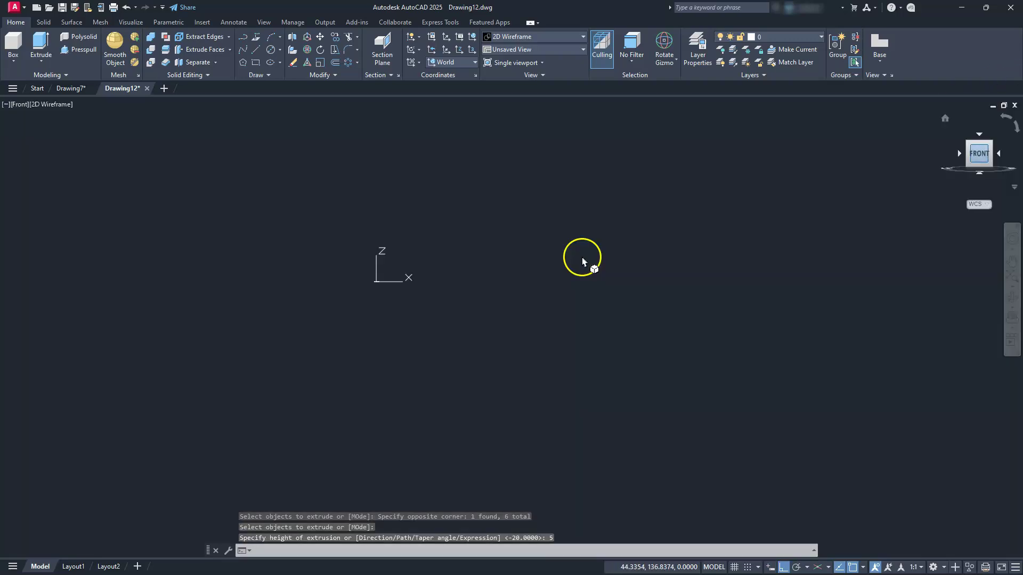
click(152, 49)
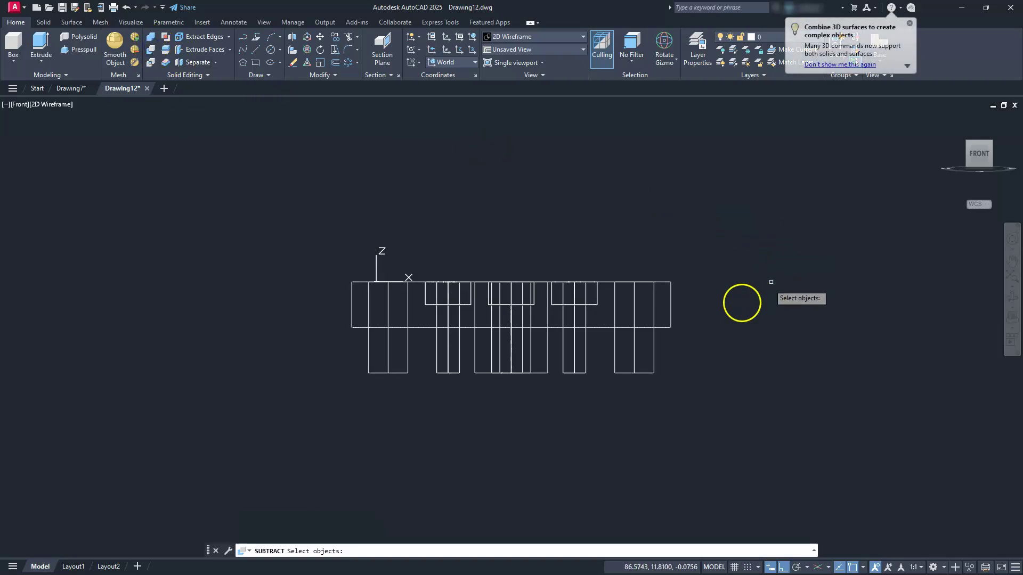
click(671, 292)
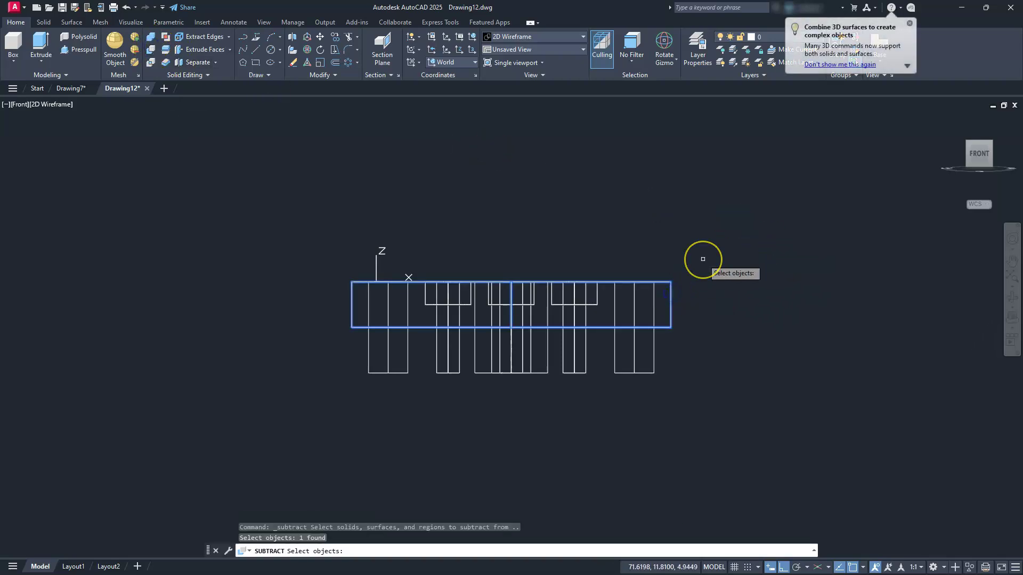
key(Return)
click(683, 346)
click(276, 439)
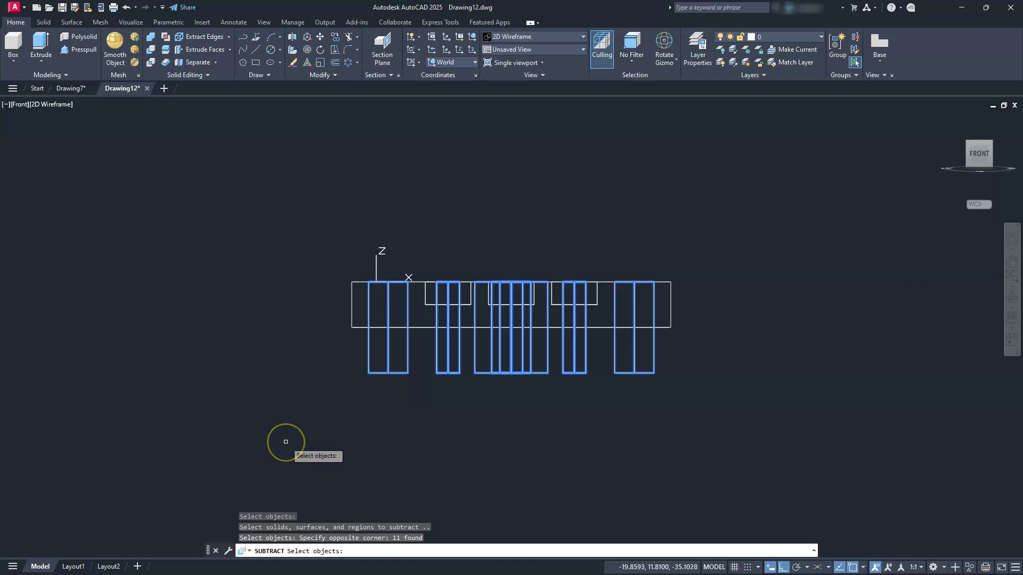
key(Return)
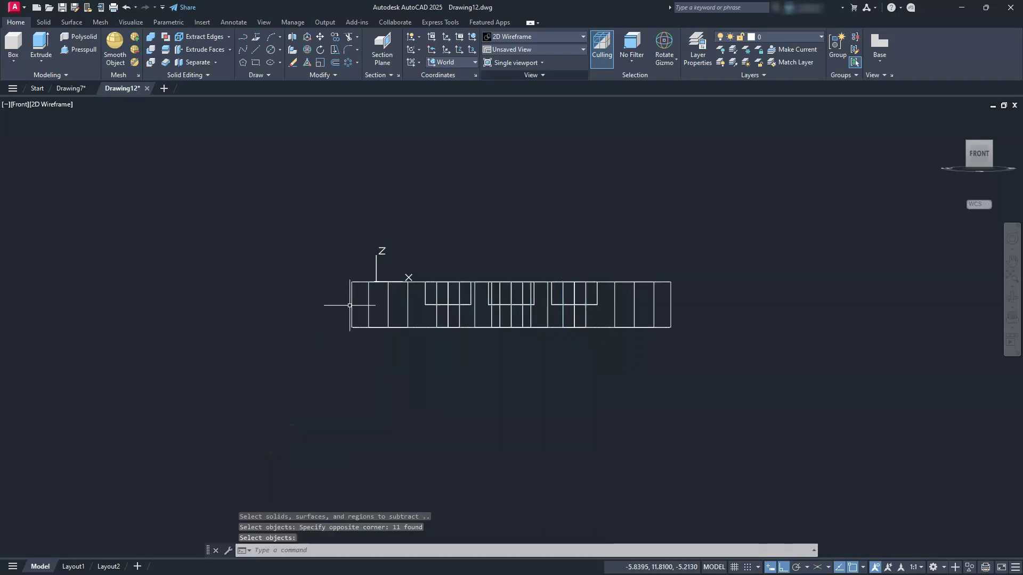
- Inspect the disc in the SE Isometric view with the Shades of Gray visual style, and restore 2D Wireframe
click(989, 148)
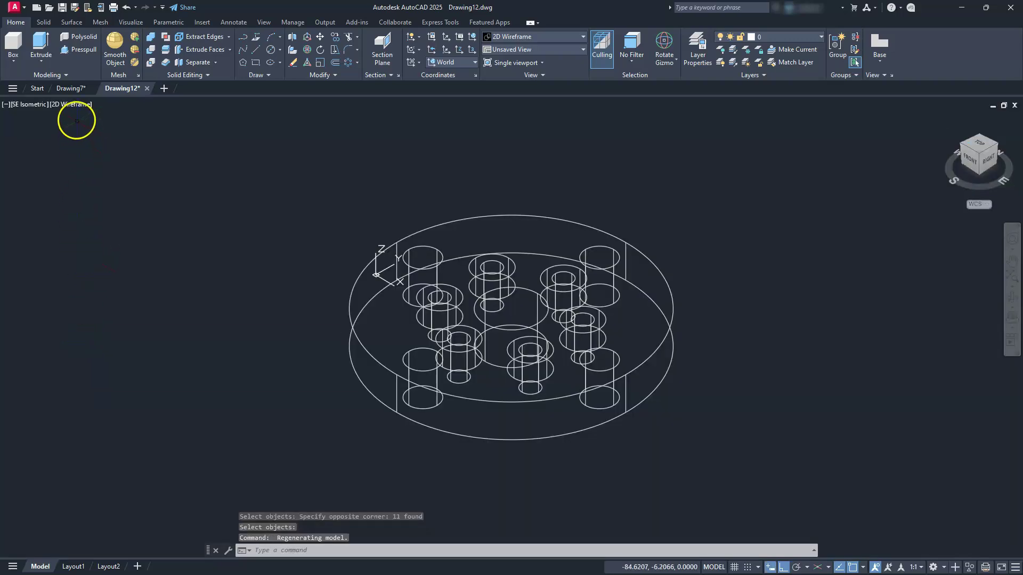
click(77, 104)
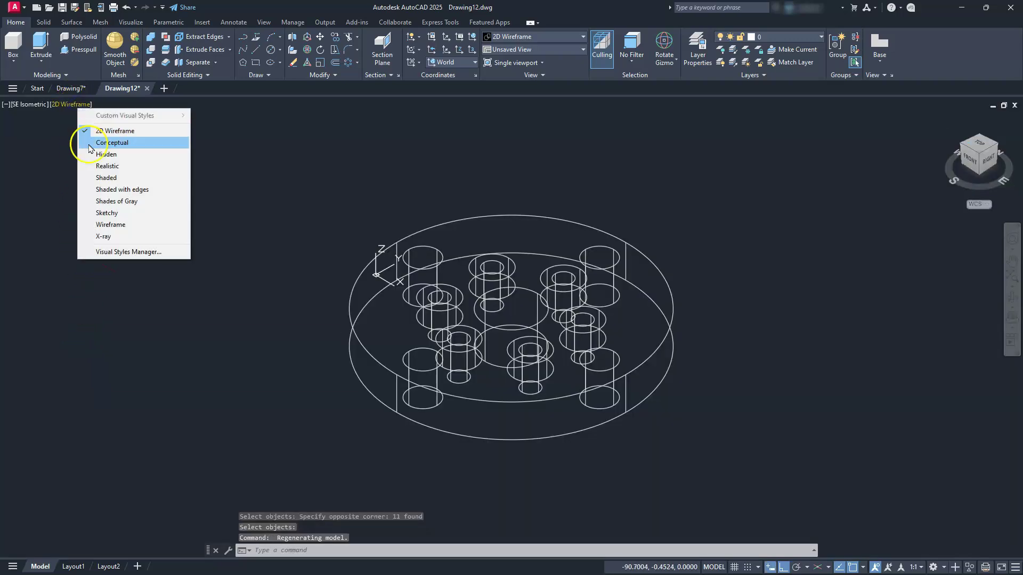
click(103, 202)
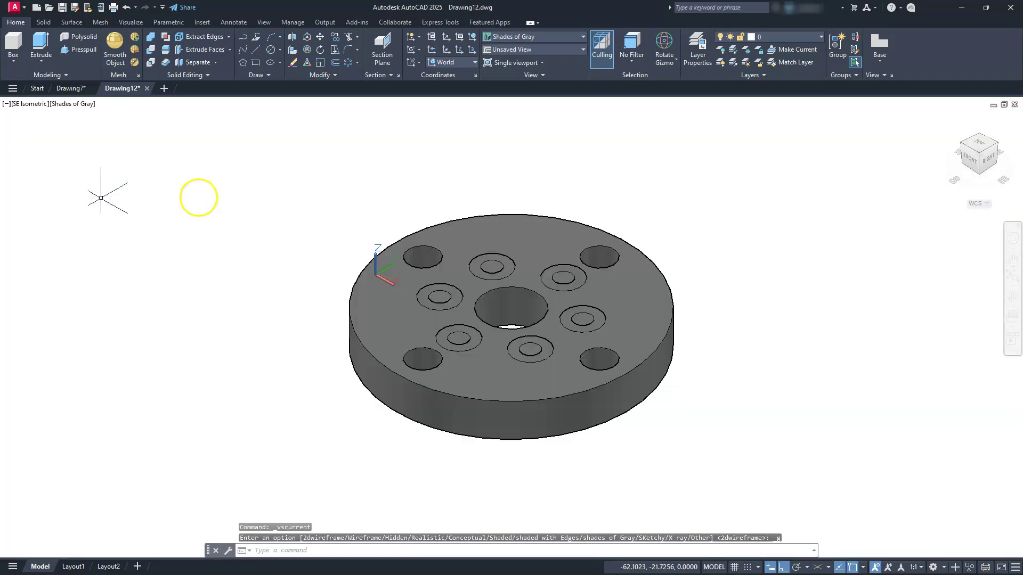
click(641, 310)
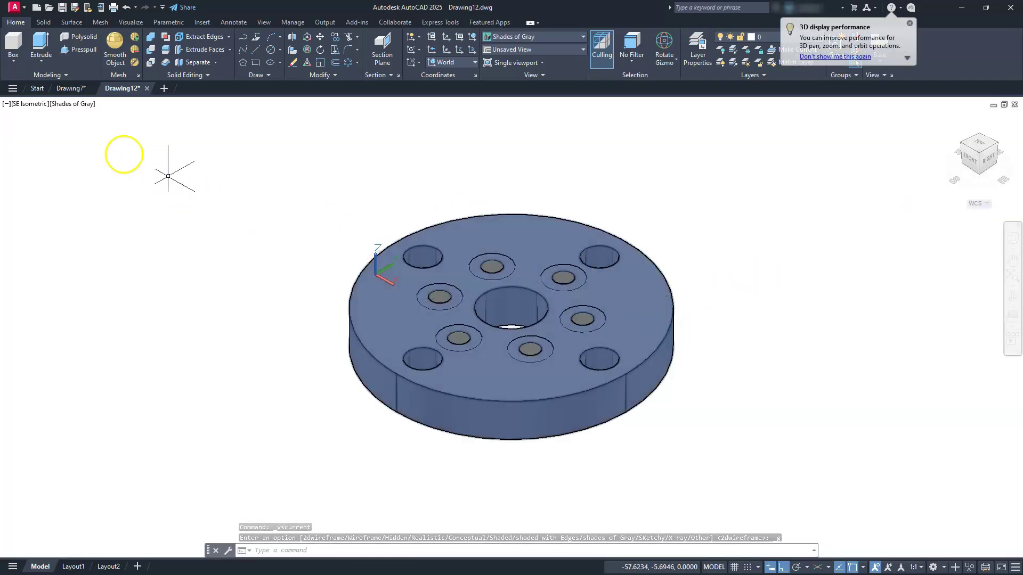
key(Escape)
click(80, 104)
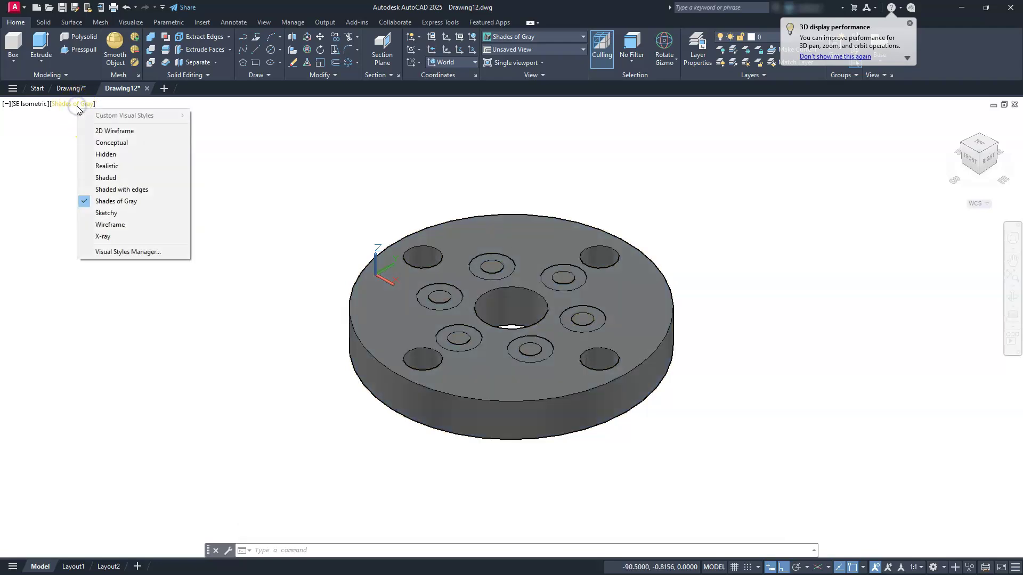
click(114, 131)
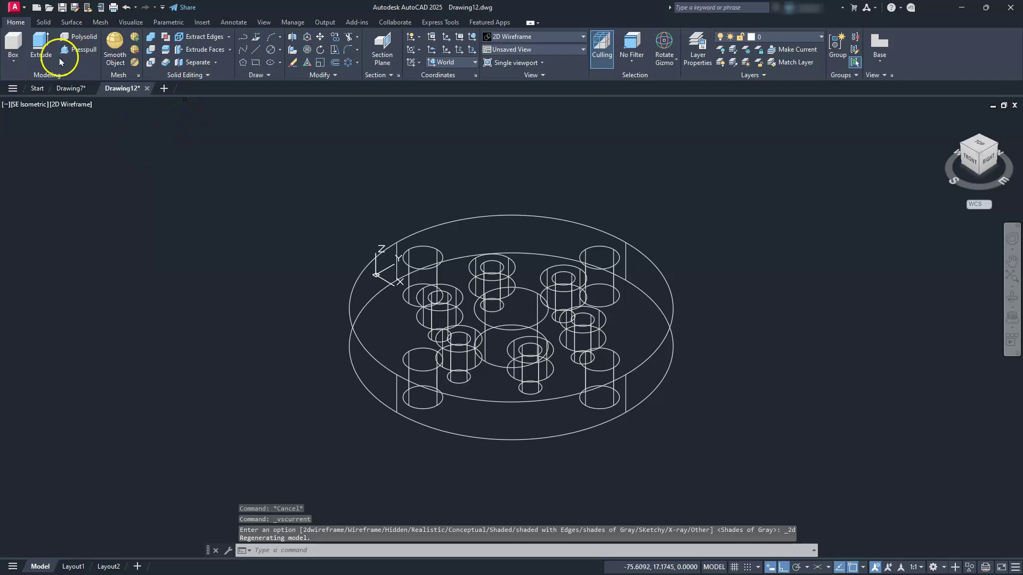
- Subtract the six short, wide cylinders around the central hole from the disc to form counterbores
click(151, 50)
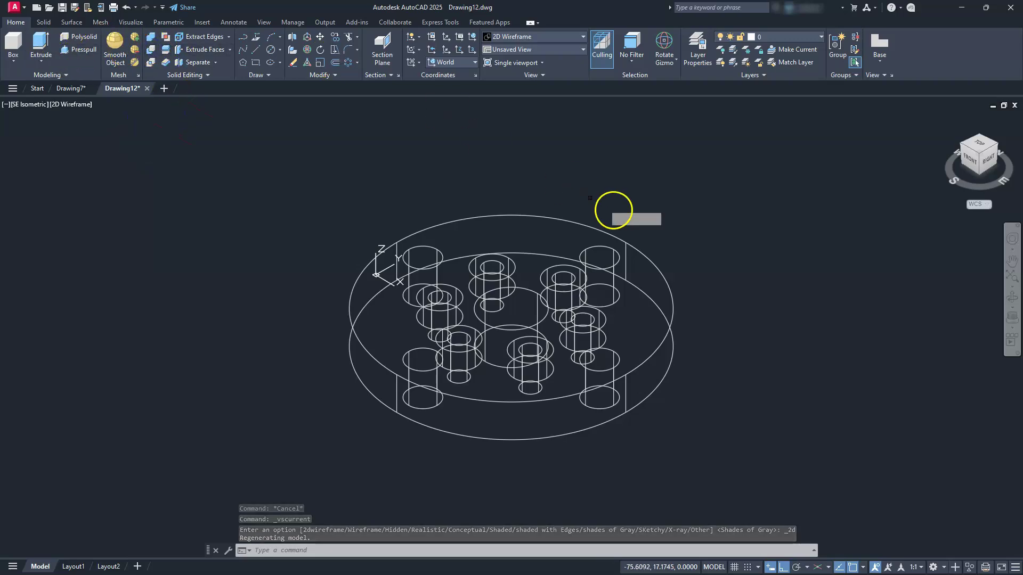
click(600, 233)
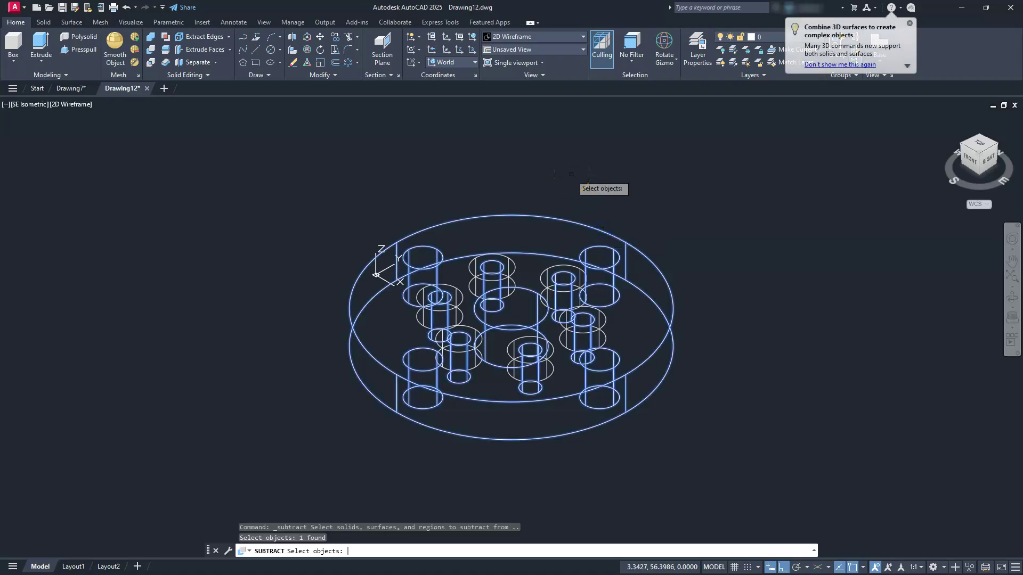
right_click(518, 221)
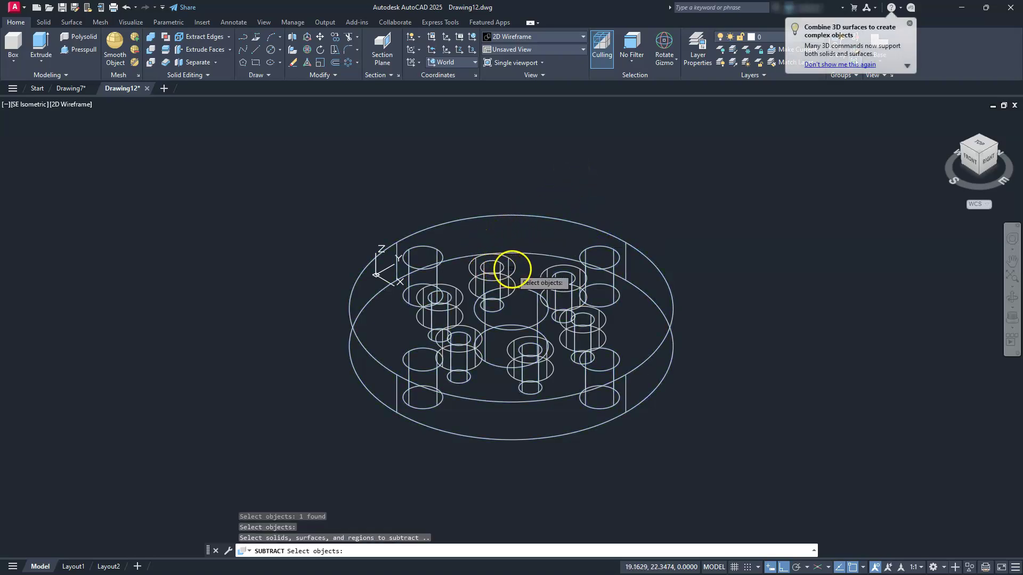
click(510, 270)
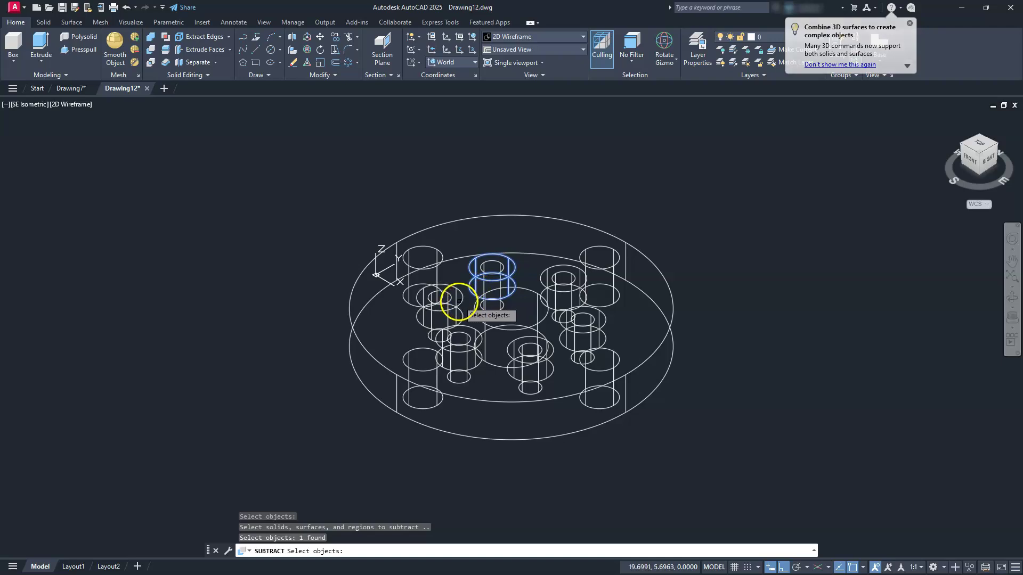
click(454, 300)
click(471, 329)
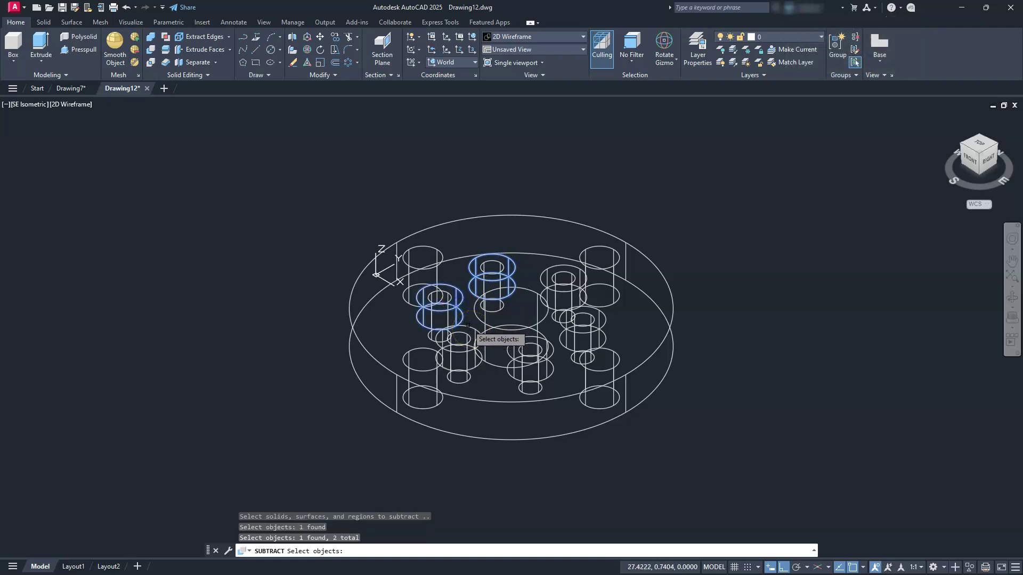
click(469, 333)
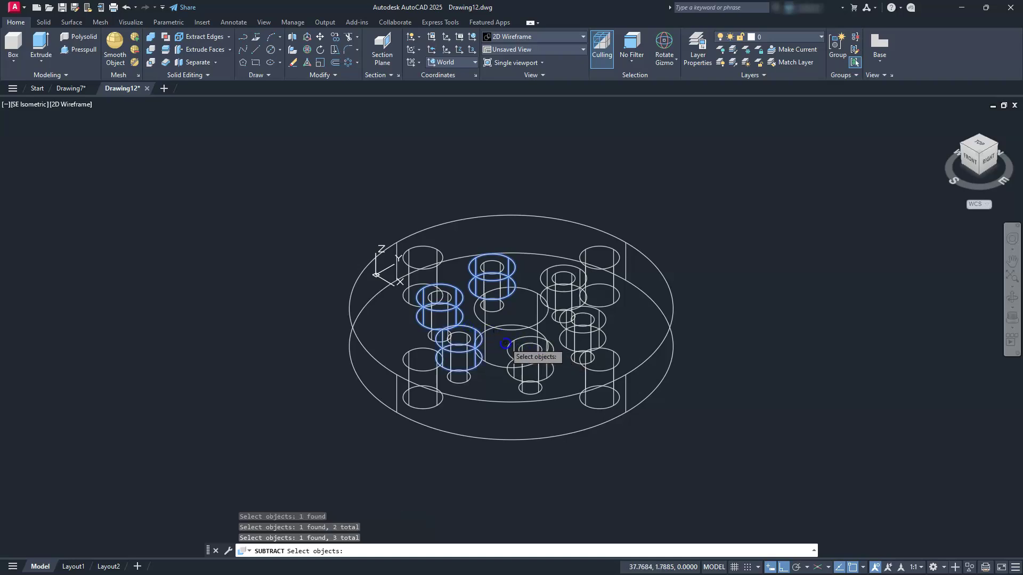
click(509, 345)
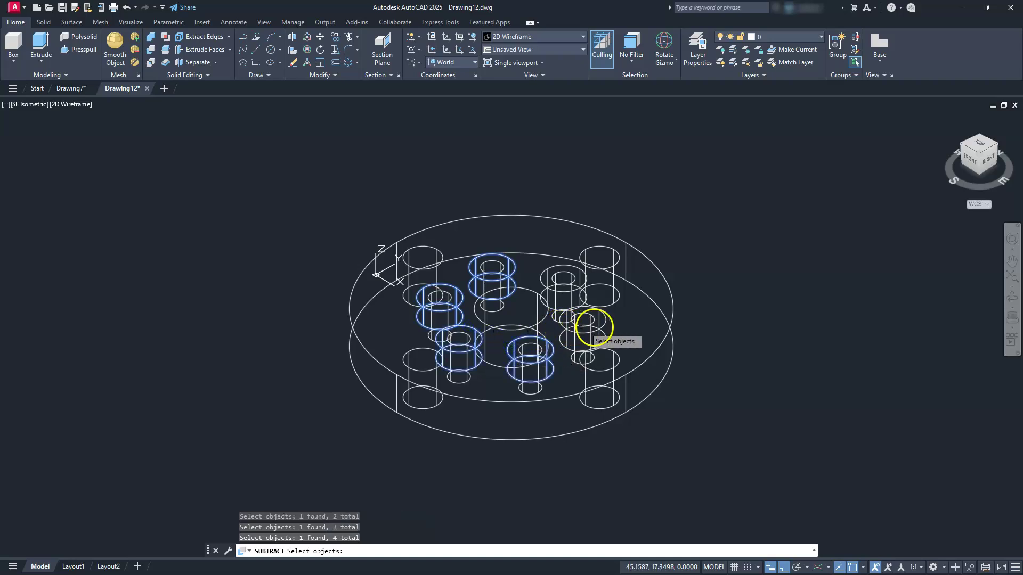
click(604, 325)
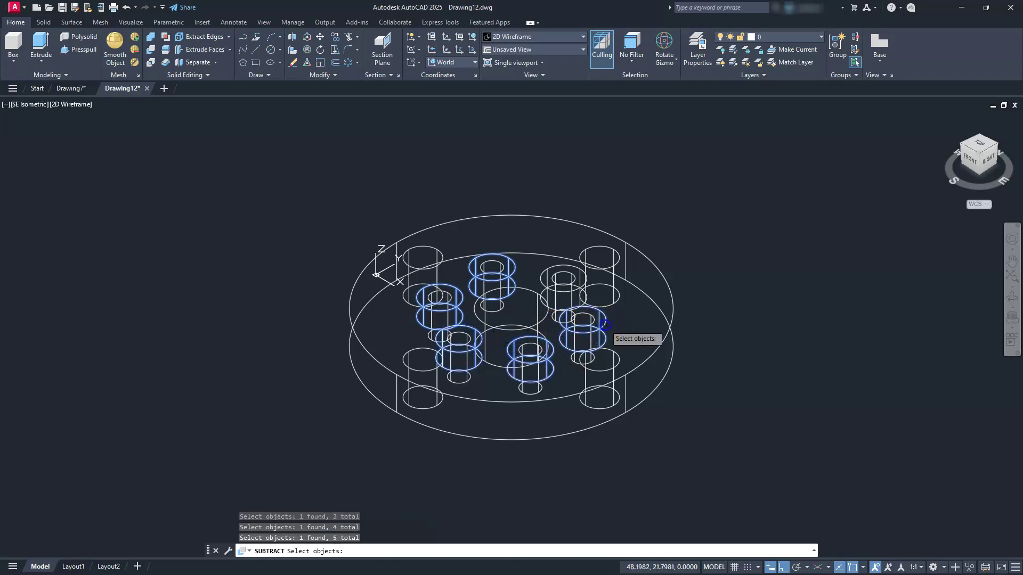
click(547, 269)
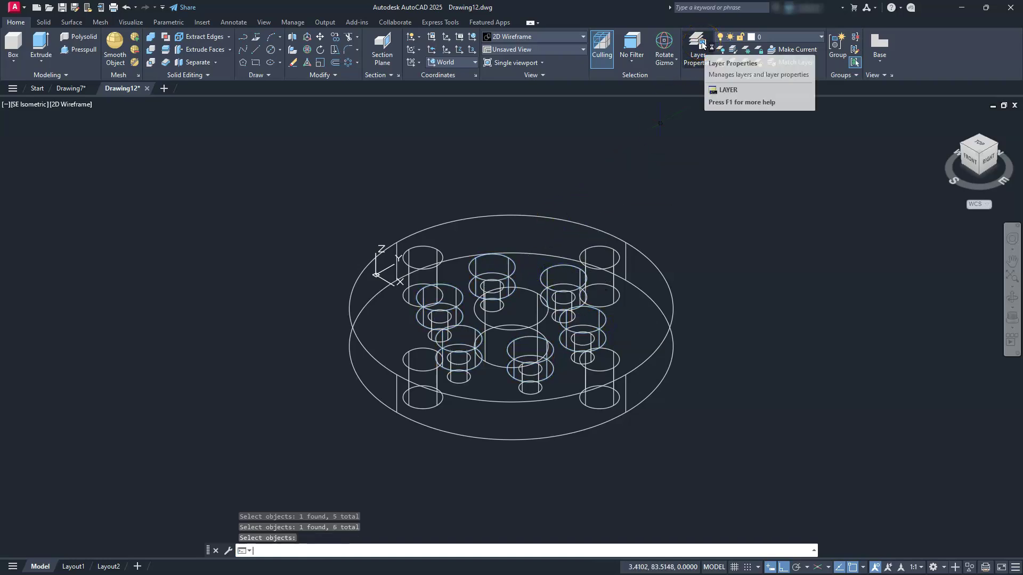
key(Return)
key(Escape)
key(Escape)
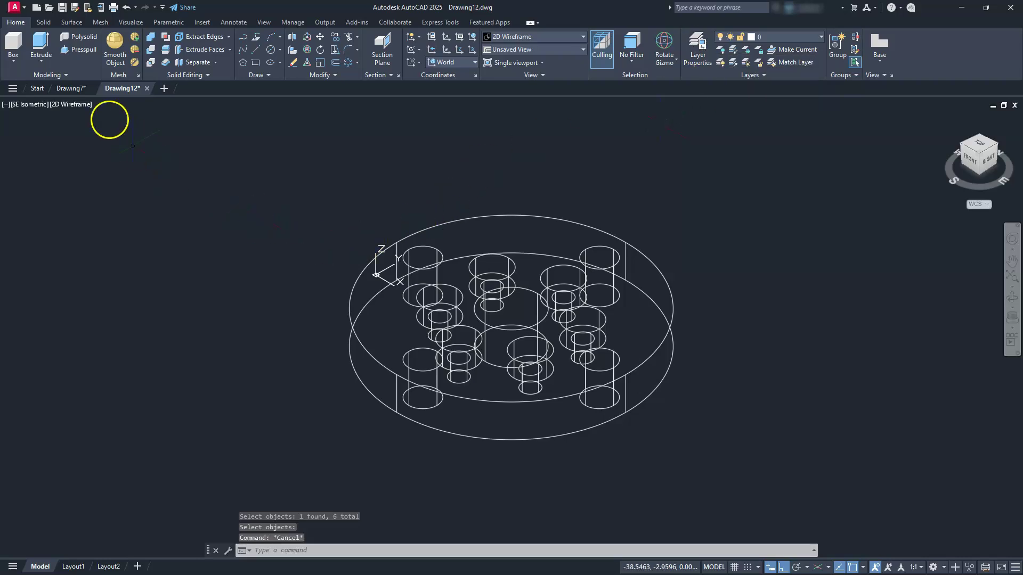
- Apply the Shades of Gray visual style and orbit the disc to view its counterbored holes from above
click(63, 105)
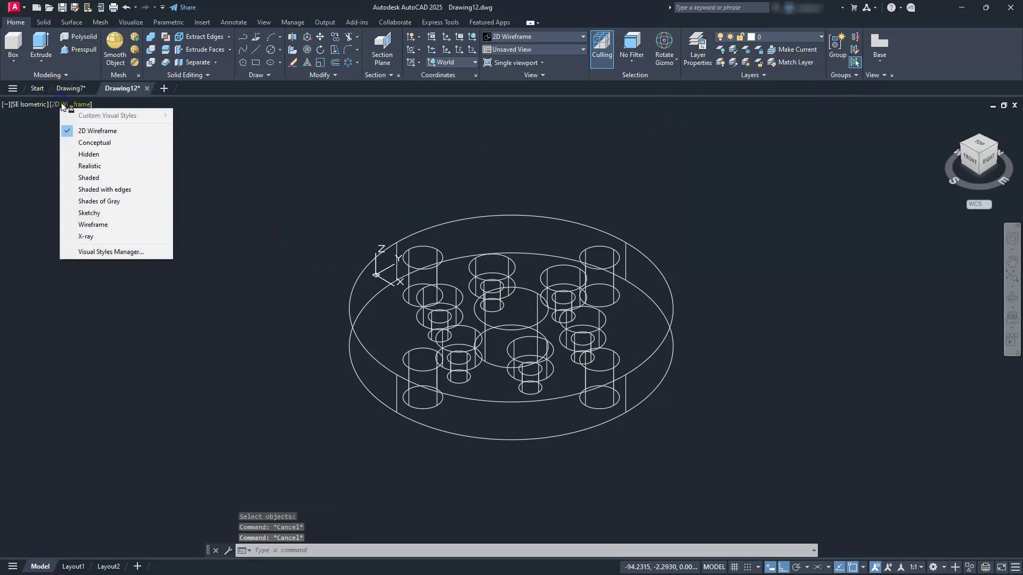
click(96, 201)
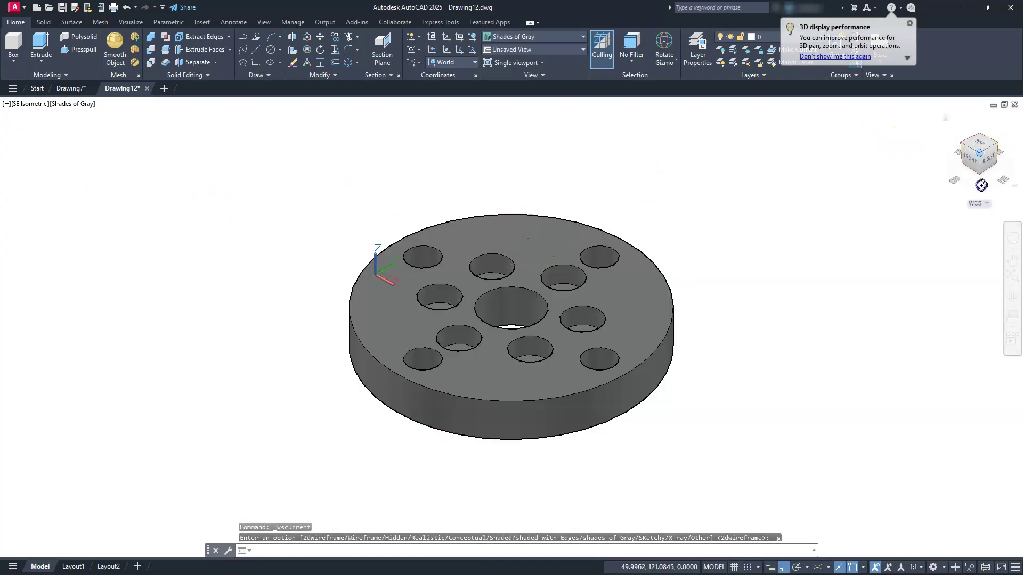
mouse_move(939, 237)
mouse_down()
mouse_move(874, 230)
mouse_move(872, 208)
mouse_move(935, 187)
mouse_move(928, 177)
mouse_up()
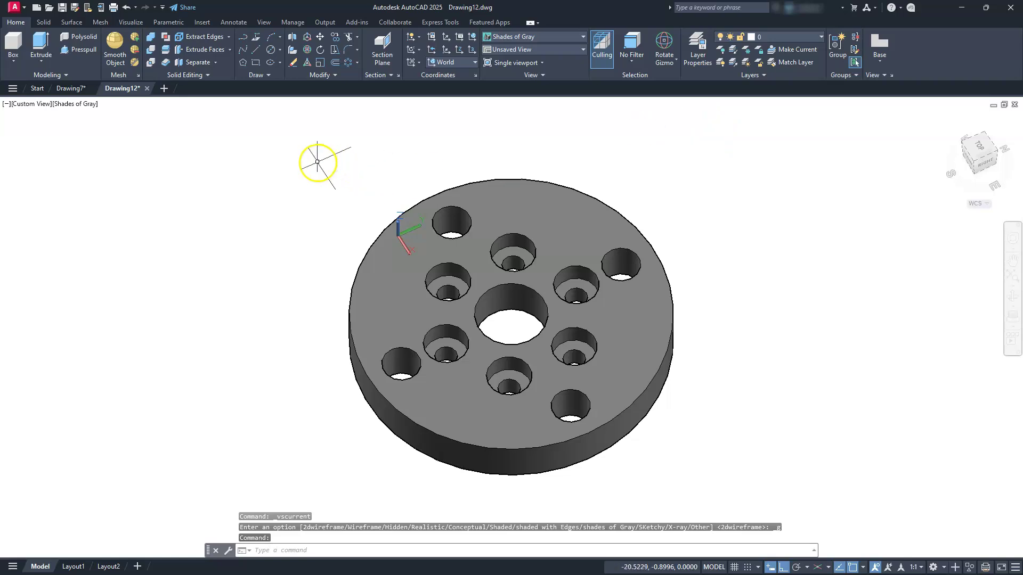
key(Escape)
key(Escape)
key(Escape)
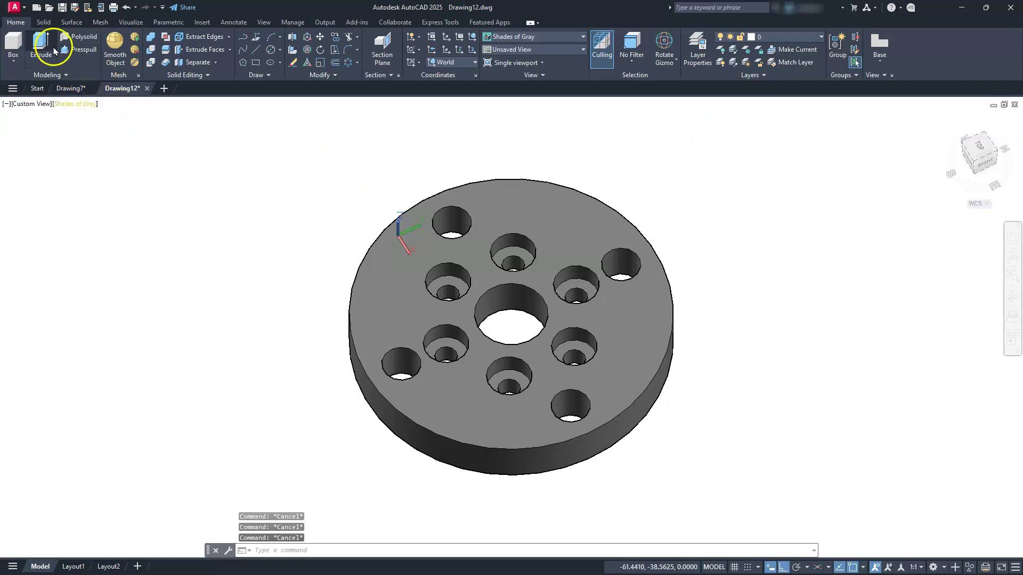
- Chamfer the top-face edges of the central hole, the six counterbores and the four outer holes with both distances set to 0.5
click(43, 23)
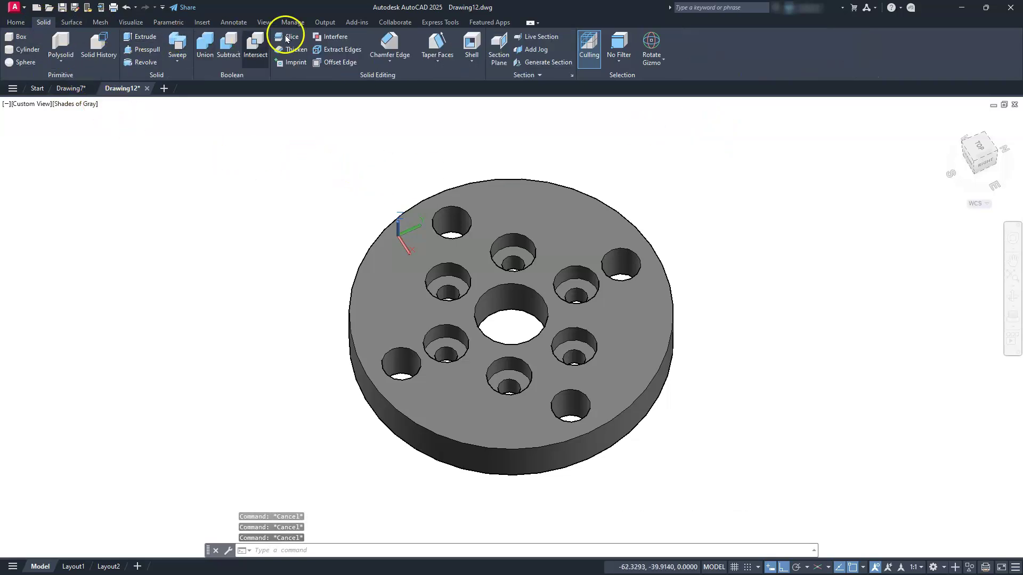
click(396, 45)
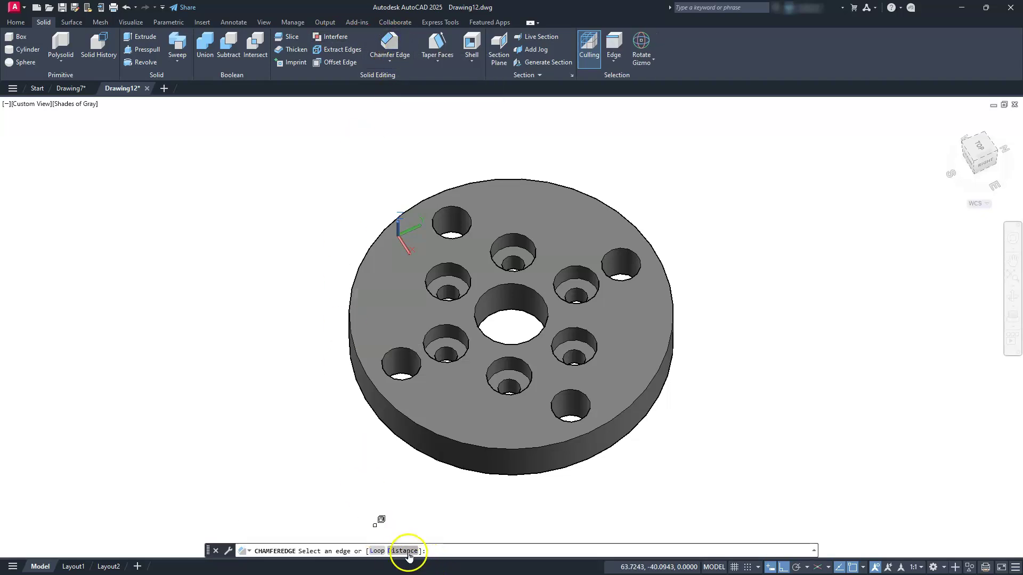
click(403, 551)
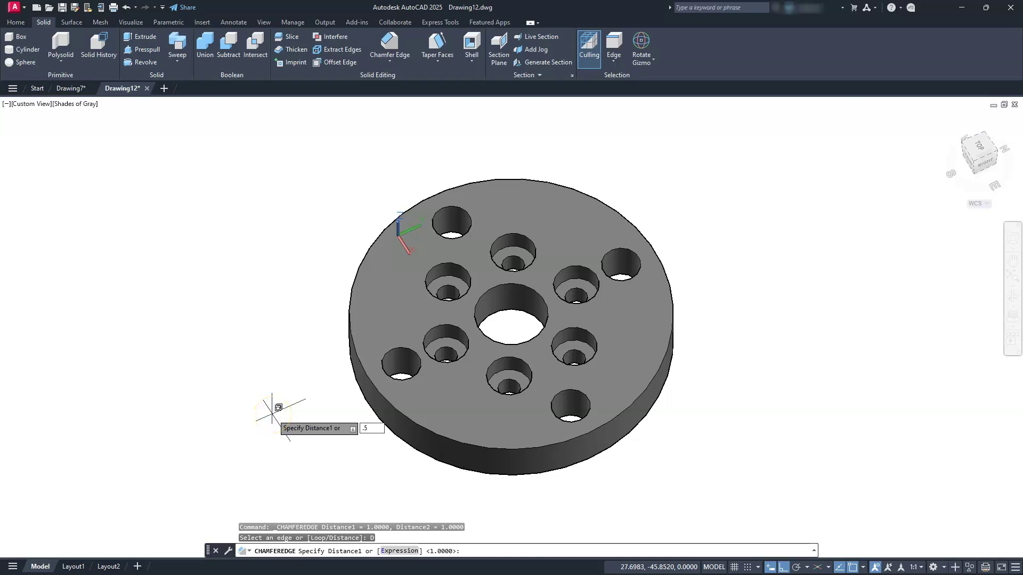
text(.5)
key(Return)
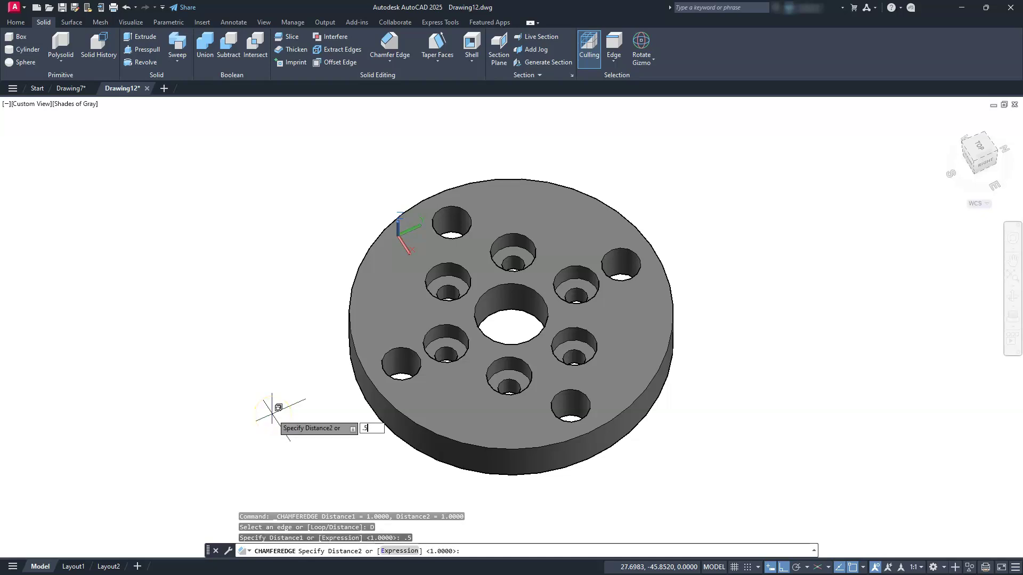
text(.5)
key(Return)
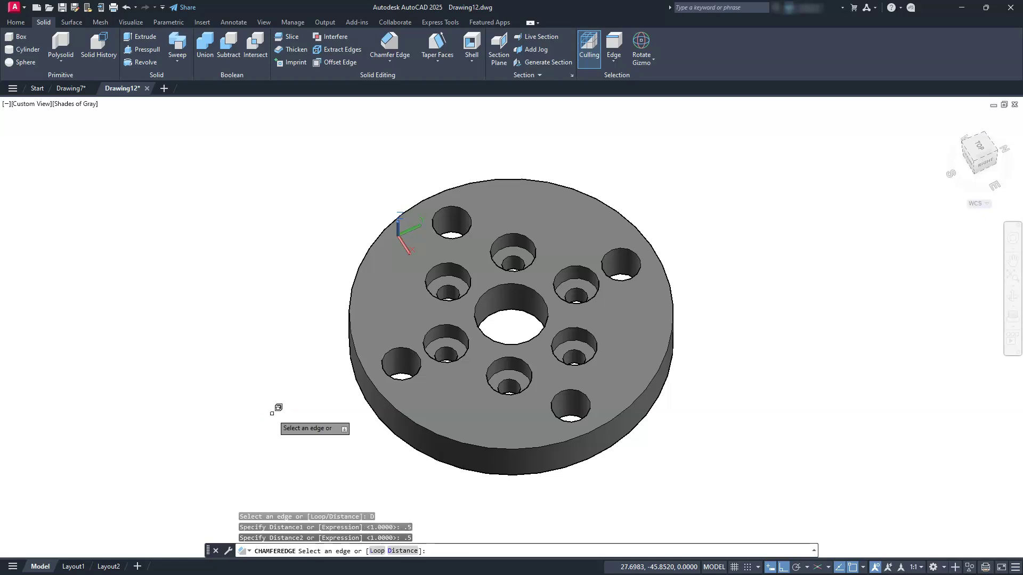
click(204, 200)
click(296, 316)
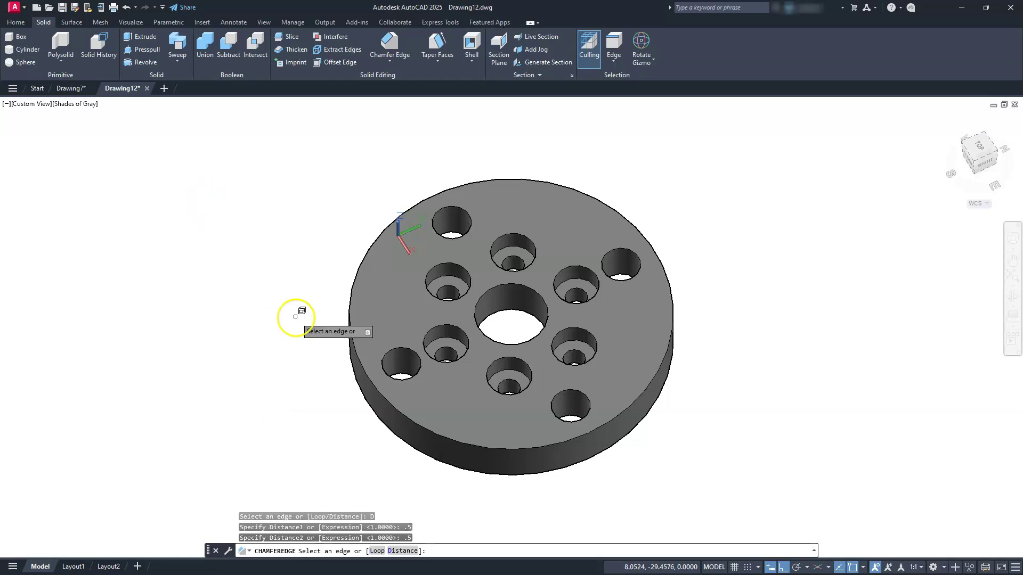
click(402, 346)
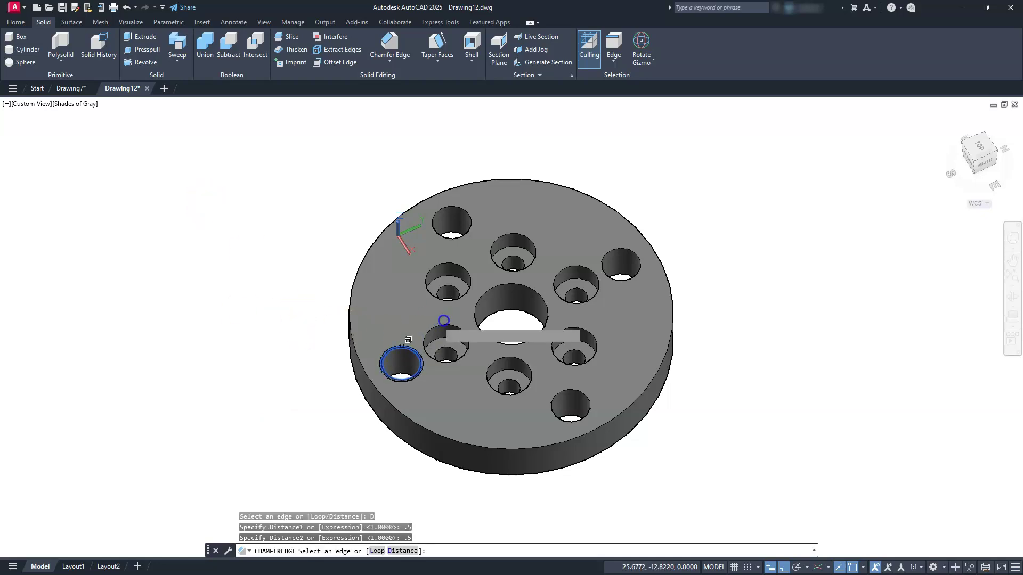
click(456, 326)
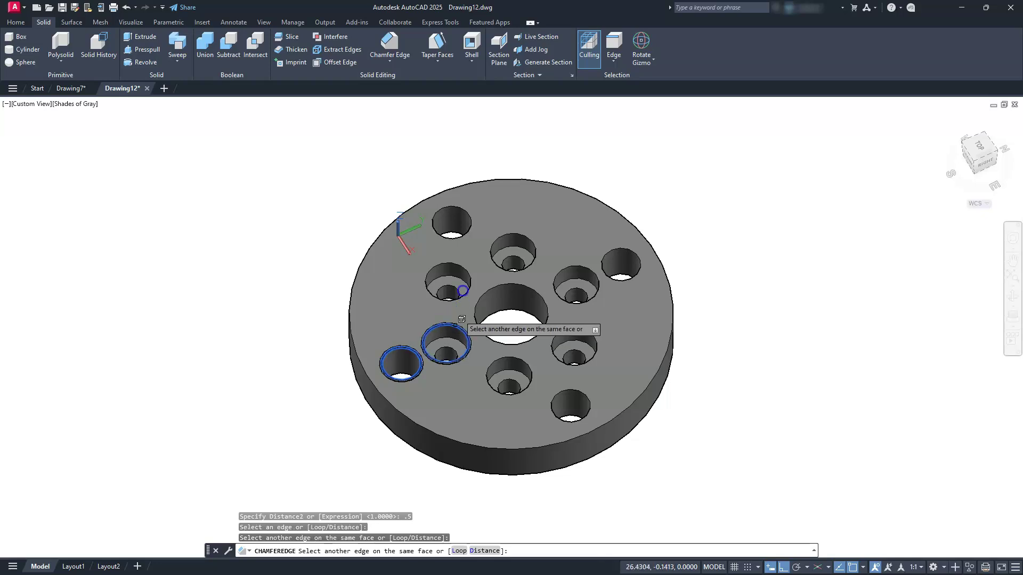
click(462, 254)
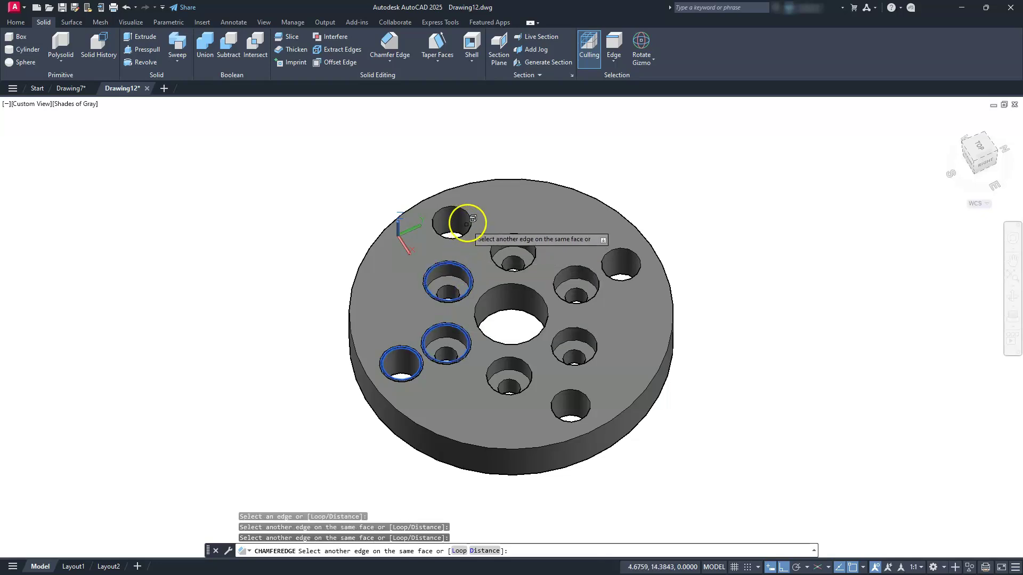
click(471, 222)
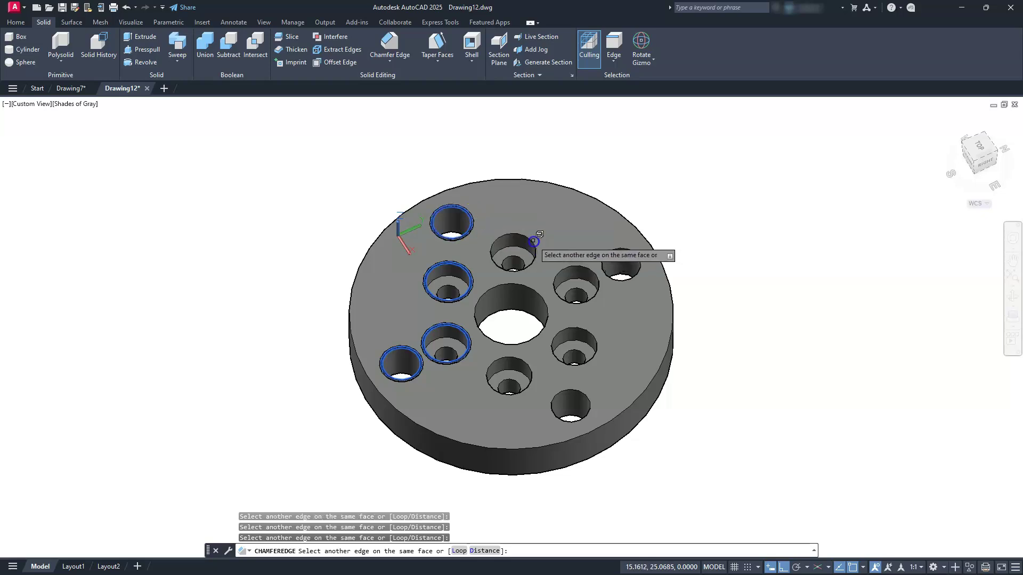
click(534, 240)
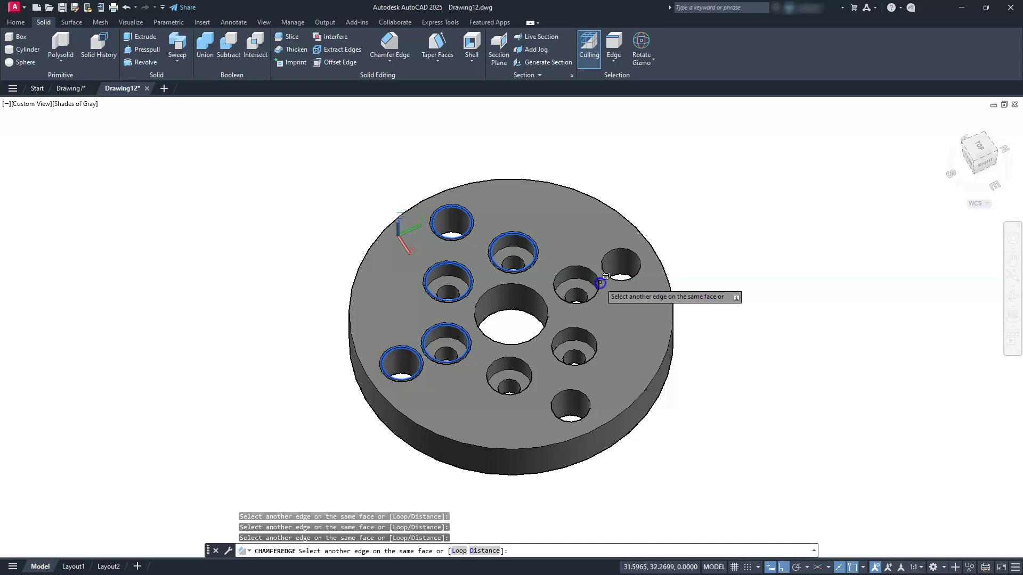
click(597, 284)
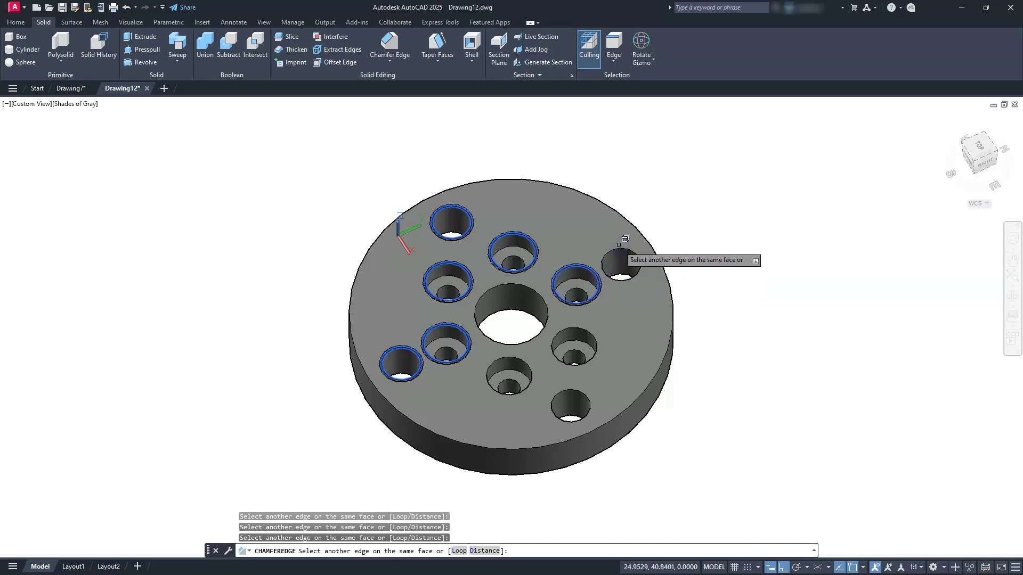
click(619, 249)
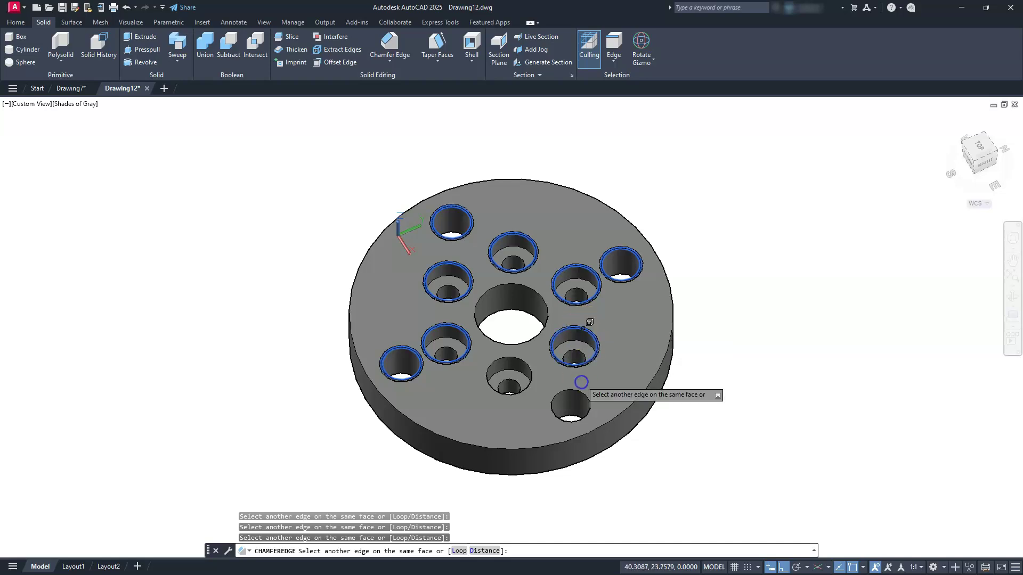
click(551, 388)
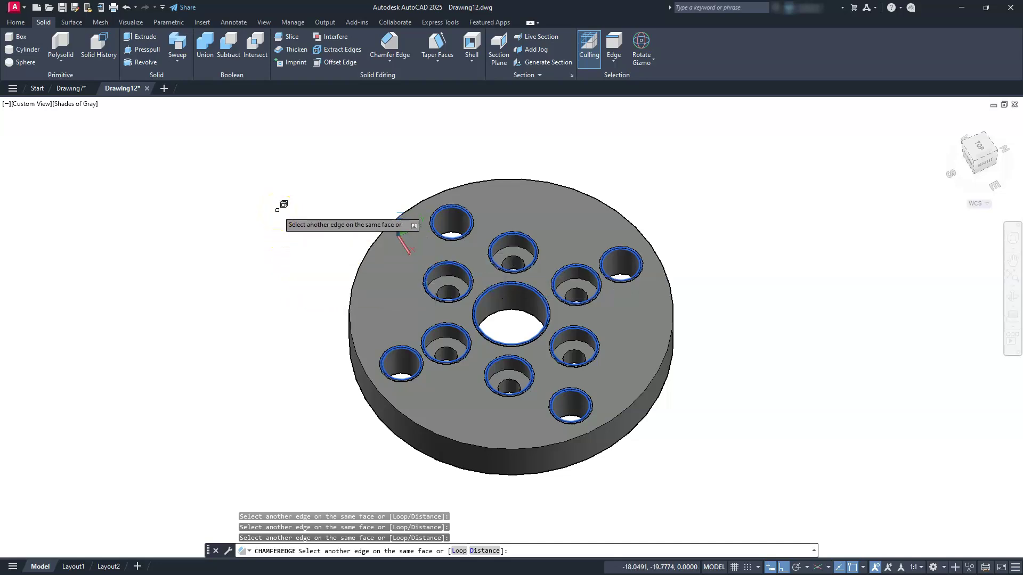
key(Return)
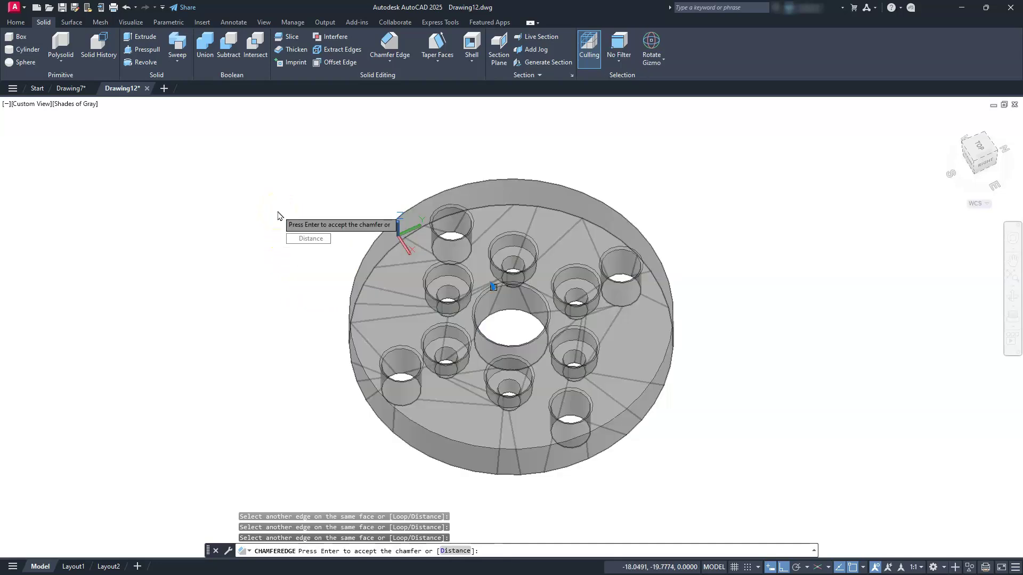
key(Return)
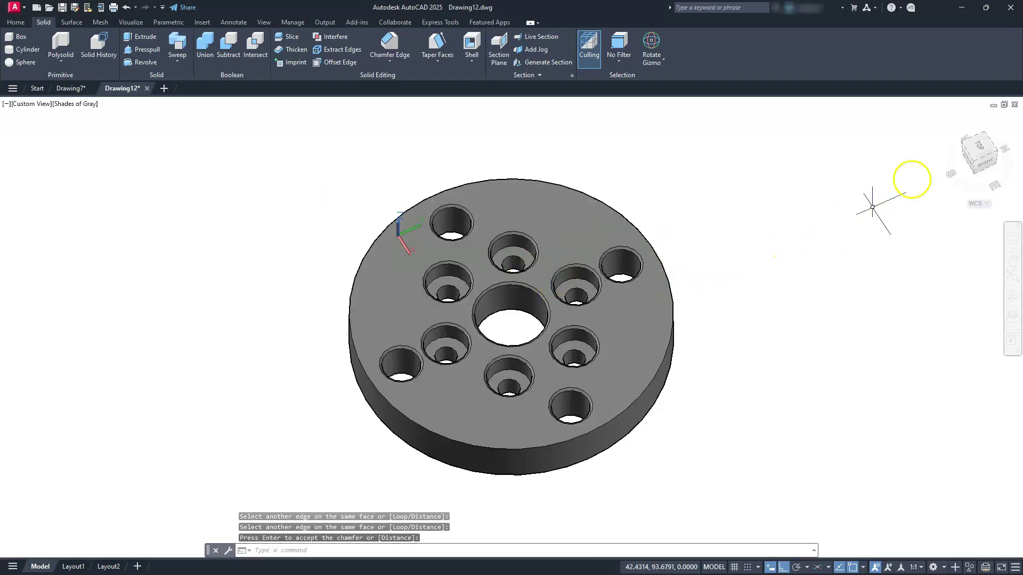
- Inspect the chamfered holes of the disc in the Top view and the SE Isometric view
click(968, 151)
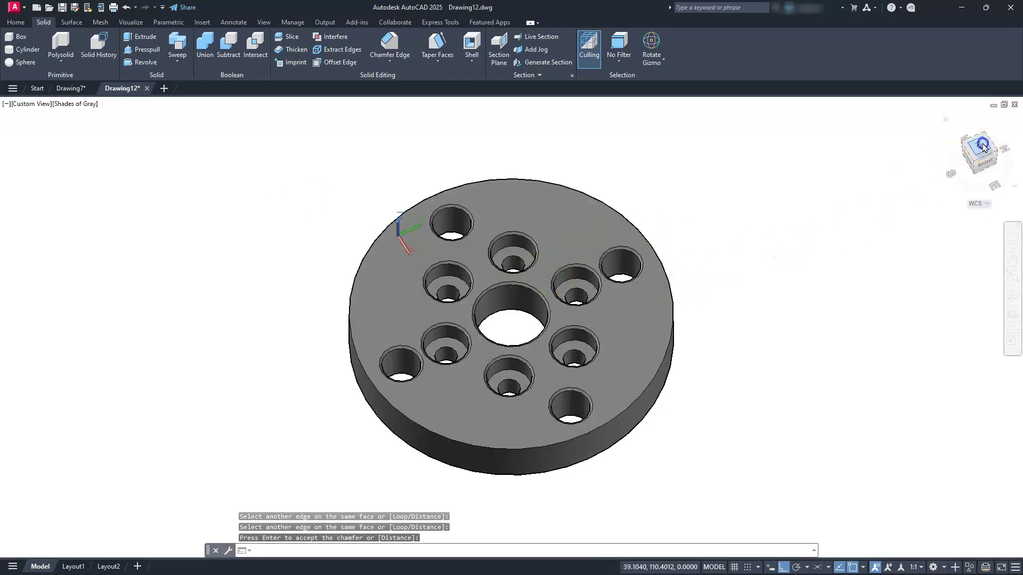
click(1005, 114)
click(998, 168)
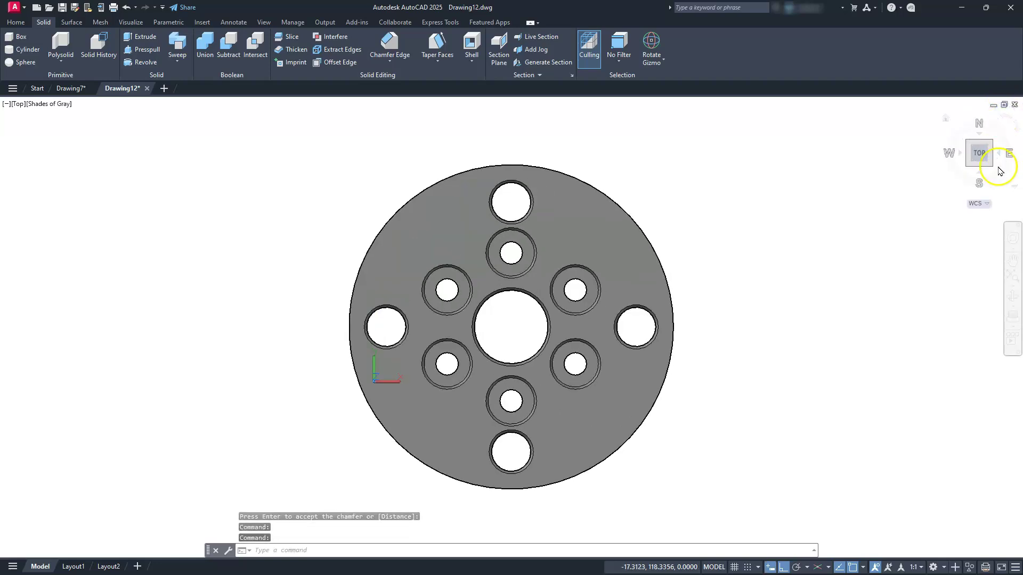
click(991, 170)
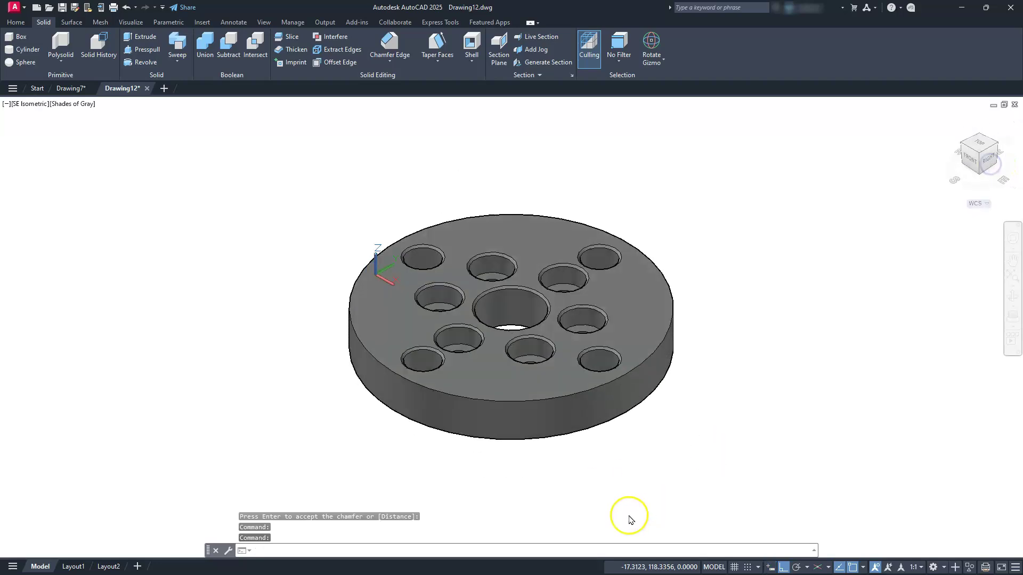
click(350, 463)
key(Escape)
key(Escape)
key(Escape)
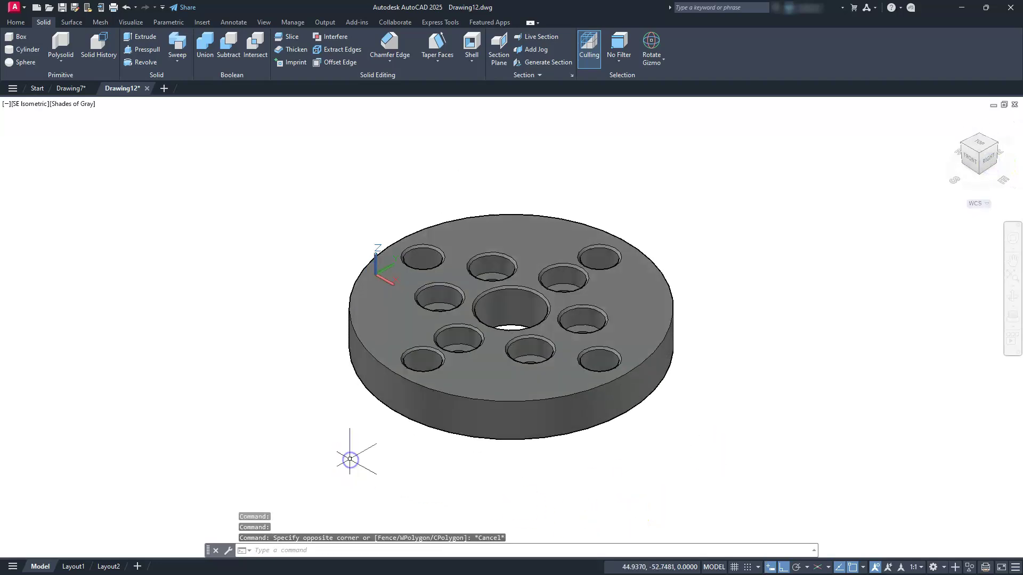